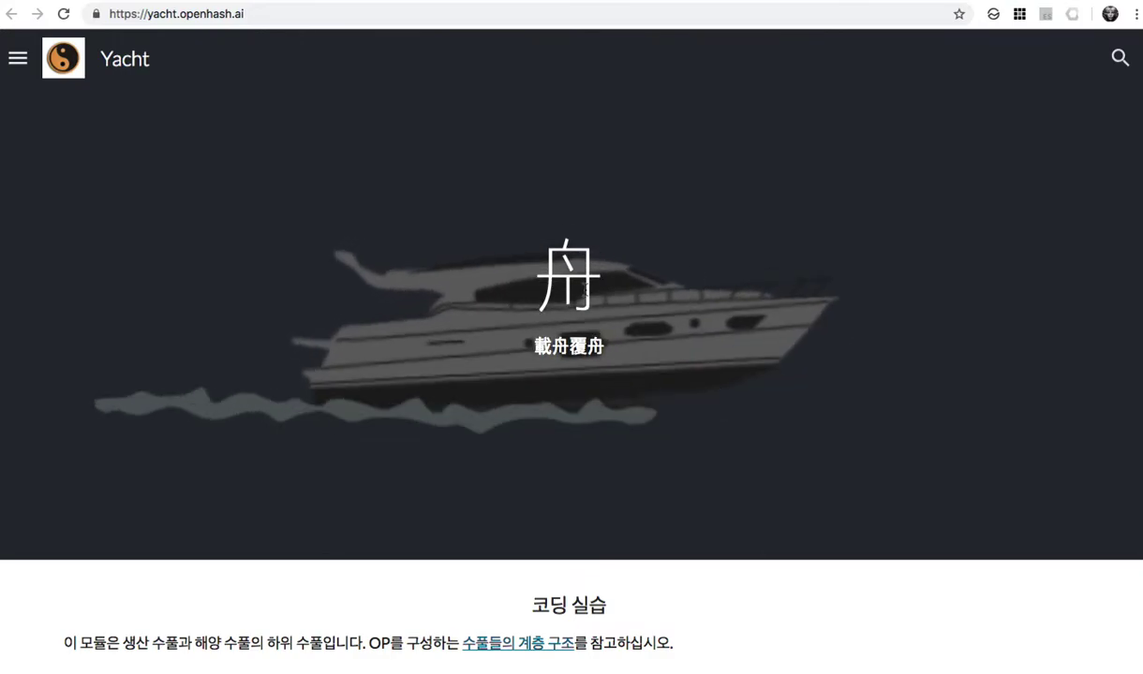
Look through the Yacht web page's 코딩 실습, 요트, 수공업 and 동력 sections
{"action": "double_click", "coordinate": [596, 277]}
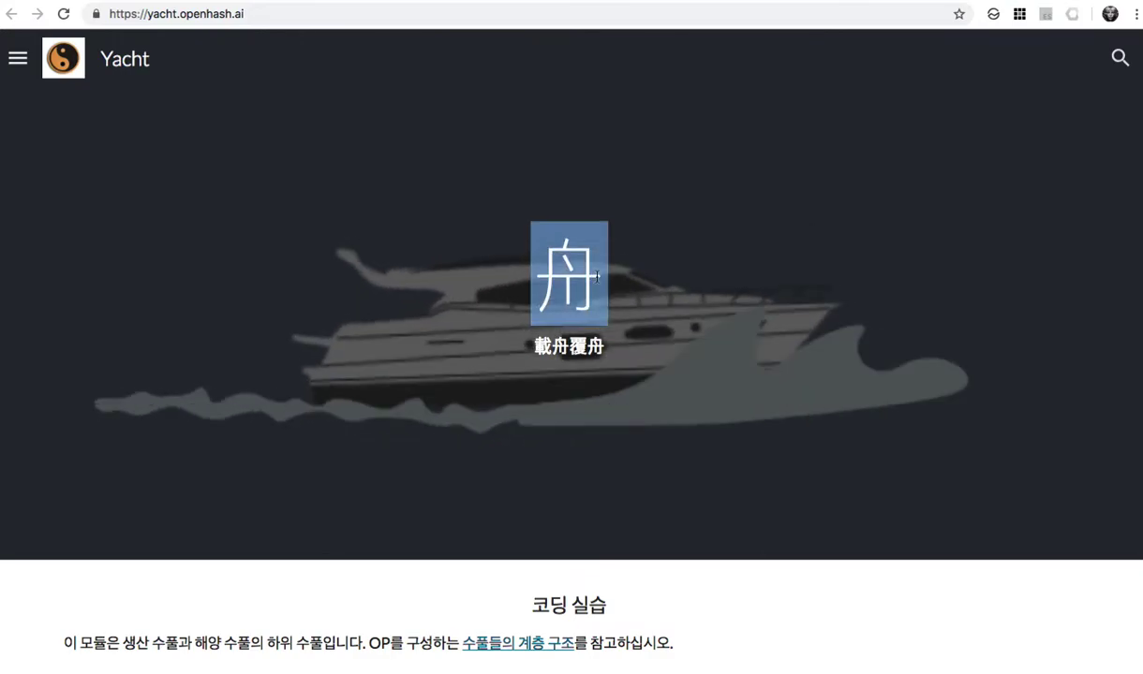
{"action": "left_click", "coordinate": [681, 292]}
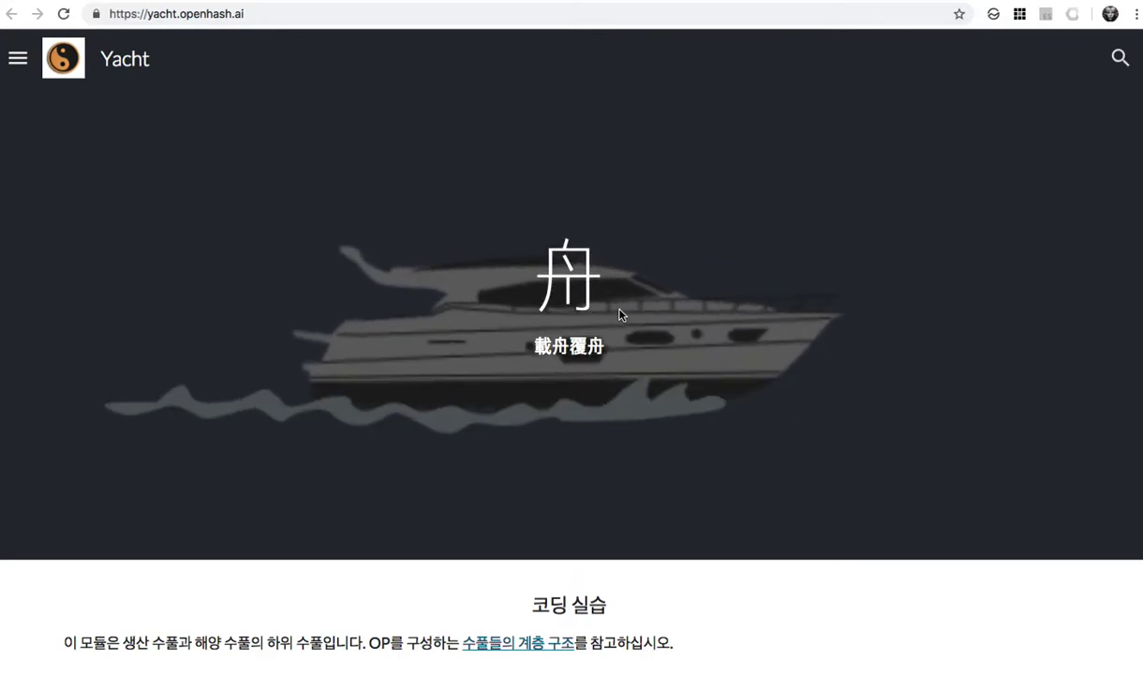
{"action": "scroll", "coordinate": [620, 316], "scroll_direction": "down", "scroll_amount": 4}
{"action": "scroll", "coordinate": [619, 316], "scroll_direction": "down", "scroll_amount": 1}
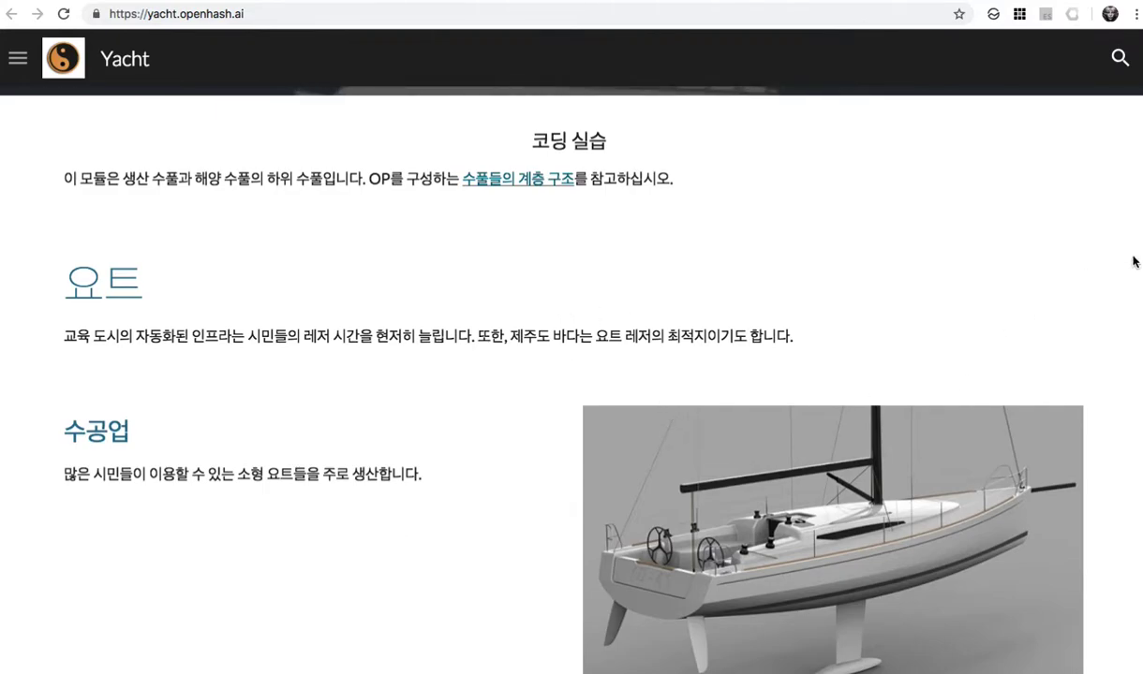
{"action": "scroll", "coordinate": [1124, 248], "scroll_direction": "down", "scroll_amount": 3}
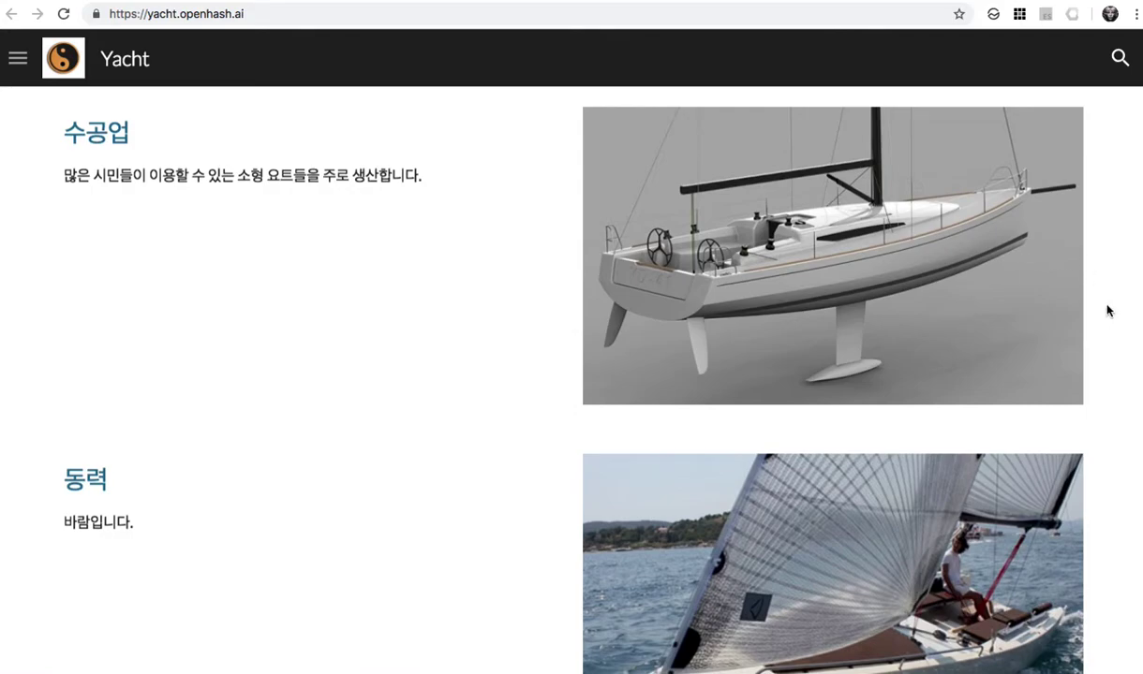
{"action": "scroll", "coordinate": [1085, 412], "scroll_direction": "down", "scroll_amount": 2}
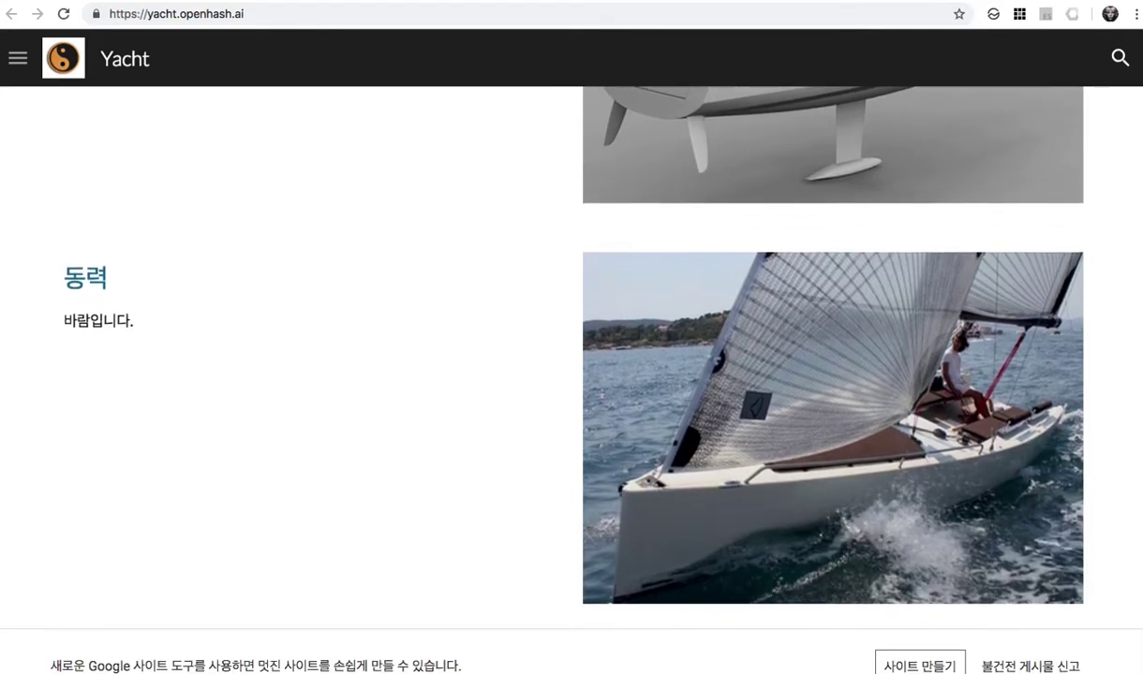
{"action": "scroll", "coordinate": [903, 398], "scroll_direction": "up", "scroll_amount": 4}
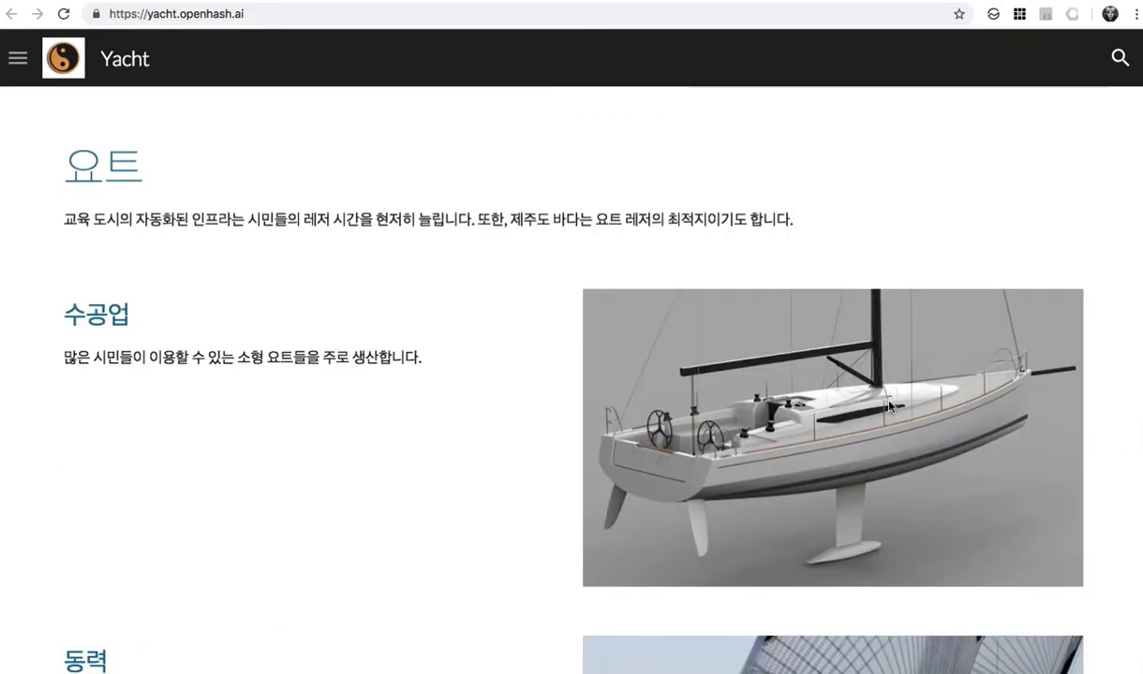
{"action": "scroll", "coordinate": [485, 151], "scroll_direction": "up", "scroll_amount": 5}
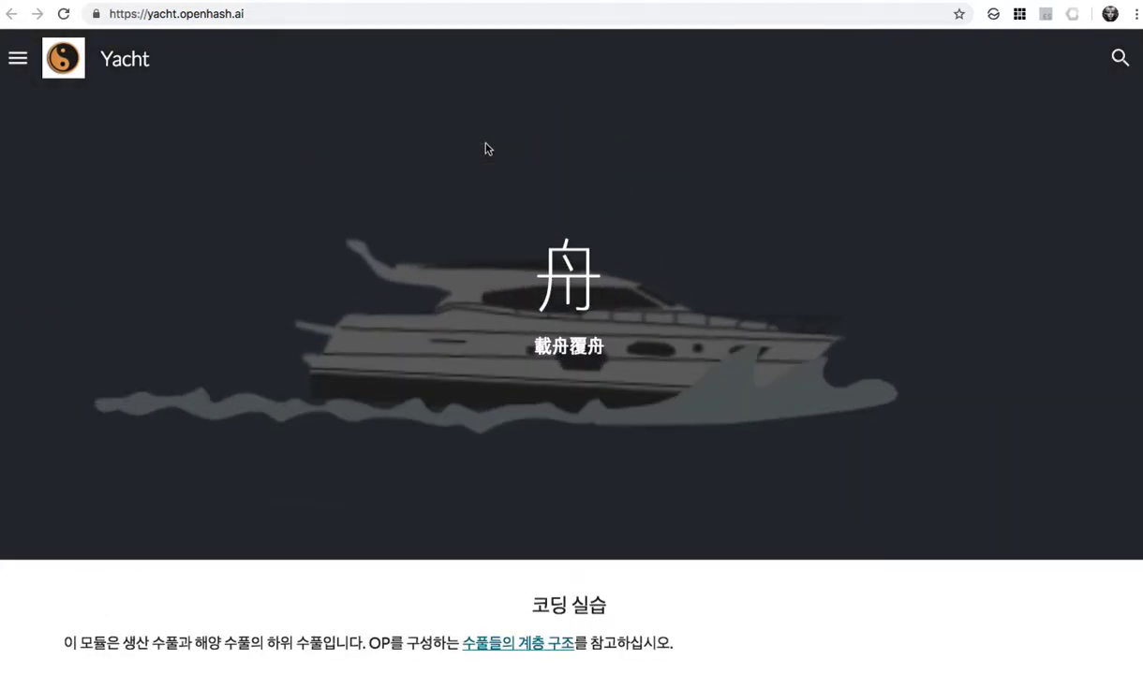
Switch to the Google Sheets spreadsheet, open Sheet17 and enter the title "Yacht" in the blue header row
{"action": "left_click", "coordinate": [286, 2]}
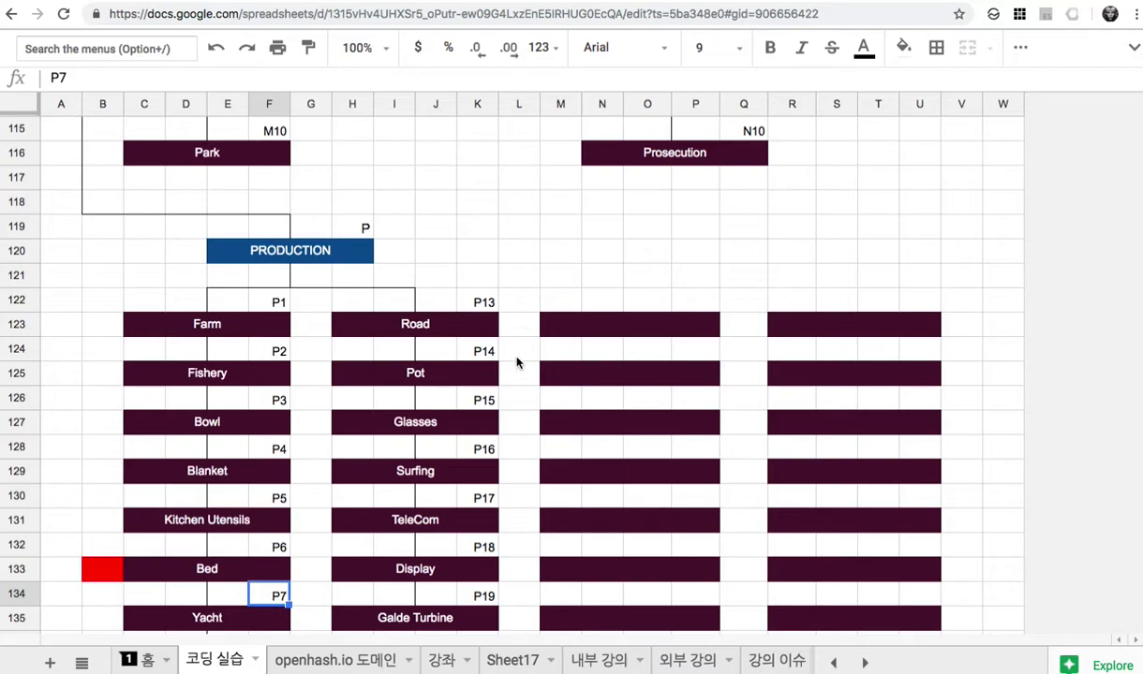
{"action": "left_click", "coordinate": [515, 661]}
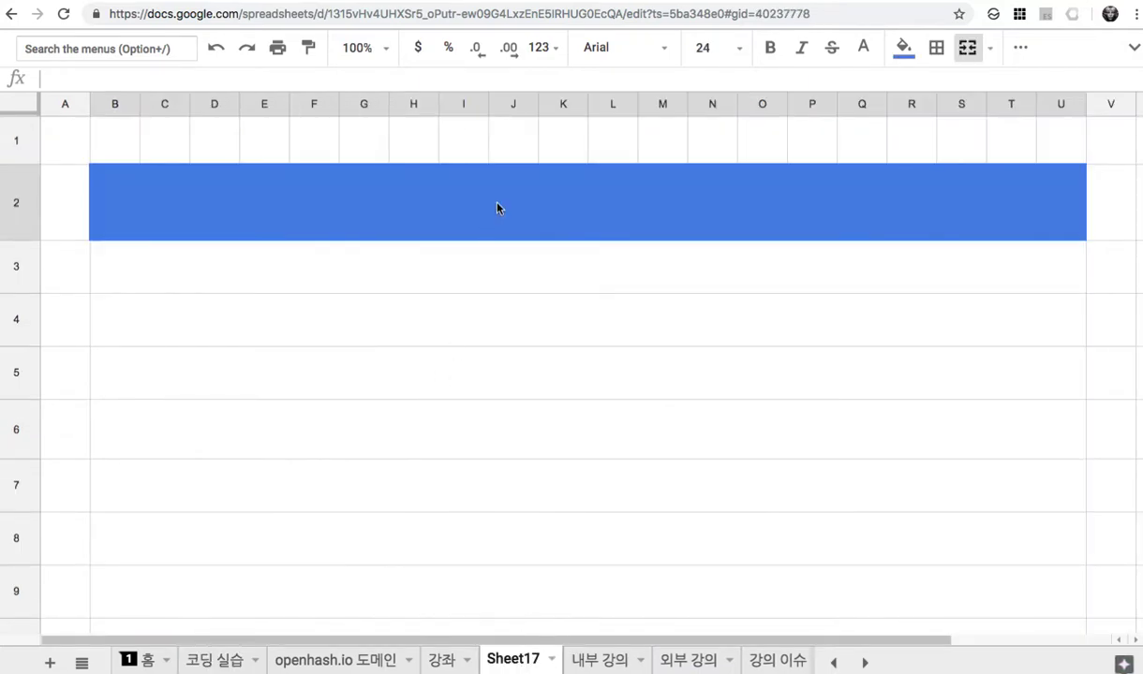
{"action": "type", "text": "Yau"}
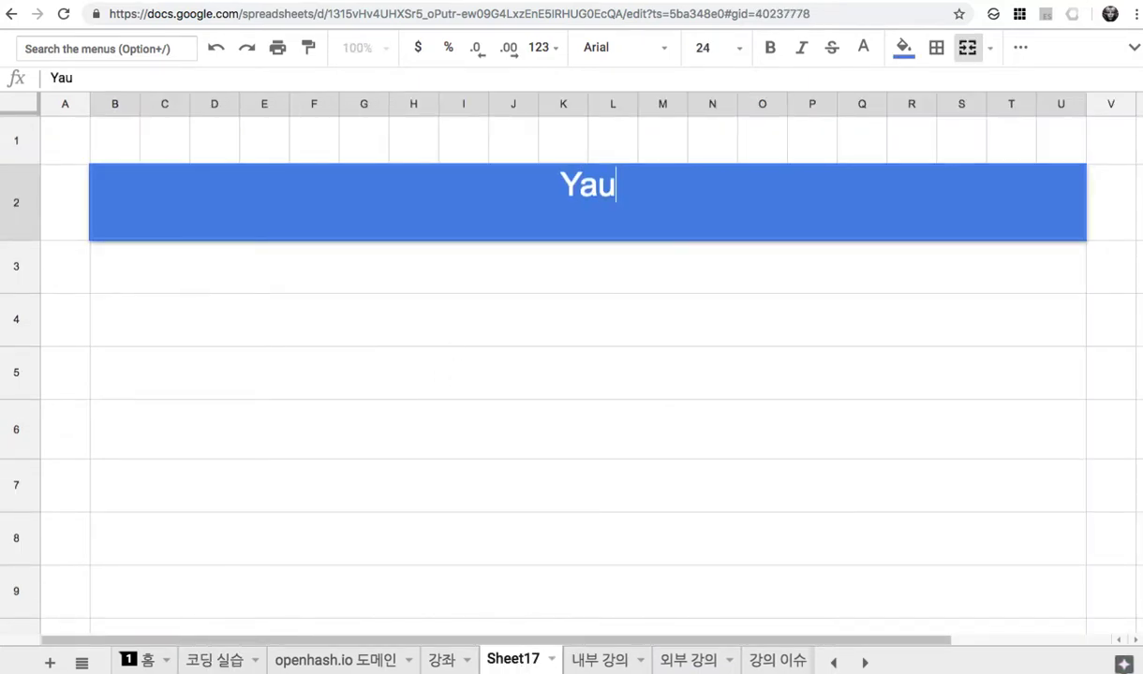
{"action": "key", "text": "BackSpace"}
{"action": "type", "text": "cht"}
{"action": "key", "text": "Return"}
Enter "1. 교육도시의 수요를 충족할 요트를 설계하고 생산" in row 3 below the title
{"action": "type", "text": "1. 공"}
{"action": "type", "text": "육도시의 수요"}
{"action": "type", "text": "를 충족할 ㅇ"}
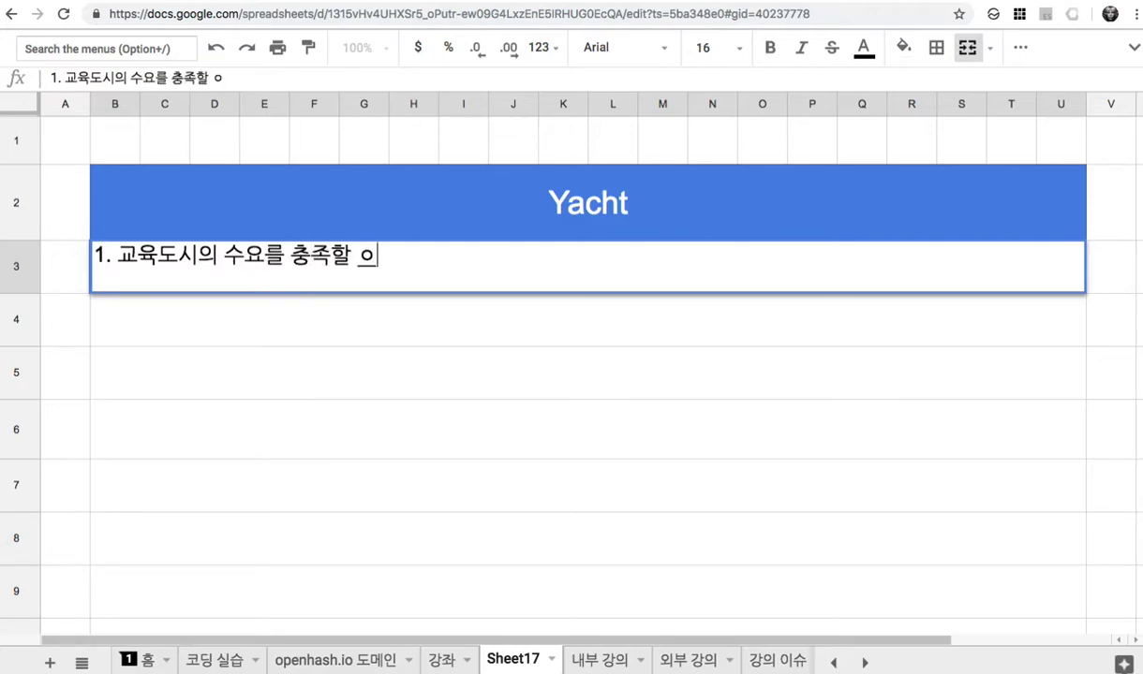
{"action": "type", "text": "요트"}
{"action": "type", "text": "를 설계"}
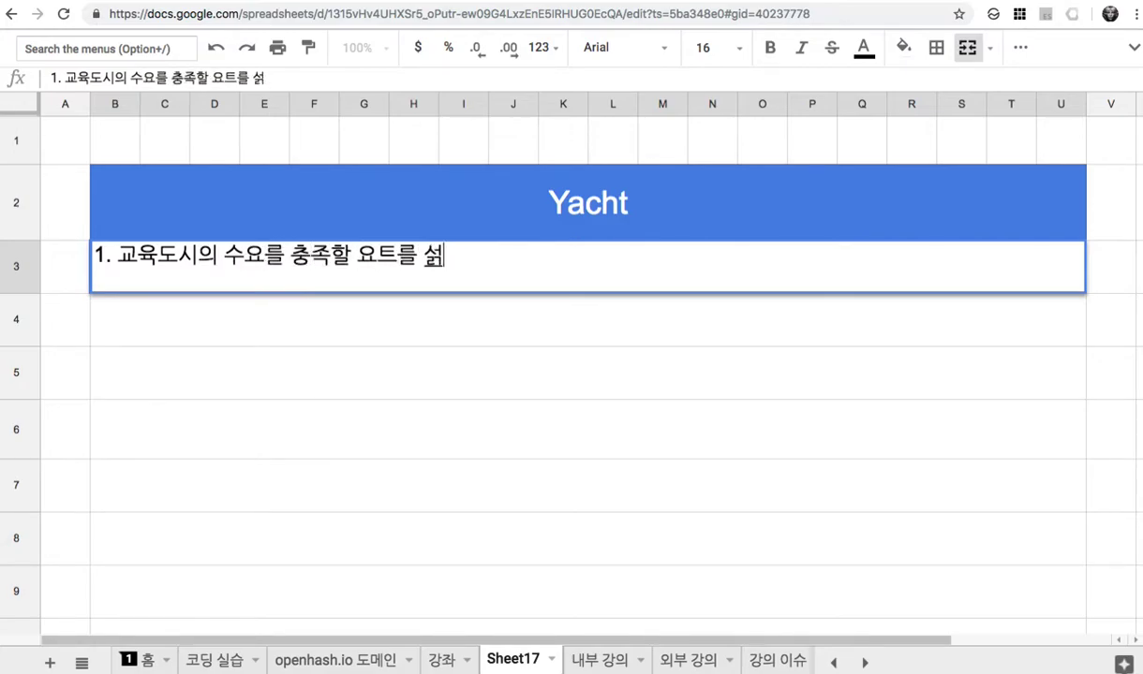
{"action": "type", "text": "하고 생산"}
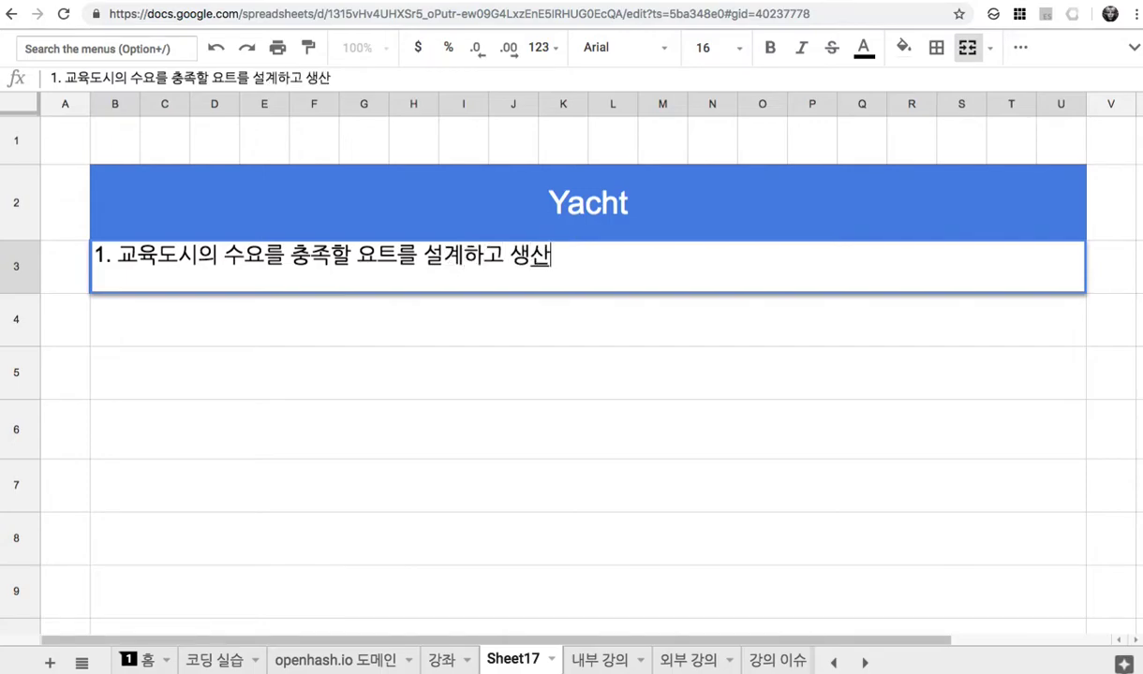
{"action": "key", "text": "Return"}
Enter the heading "2. 특징" in row 4
{"action": "type", "text": "2"}
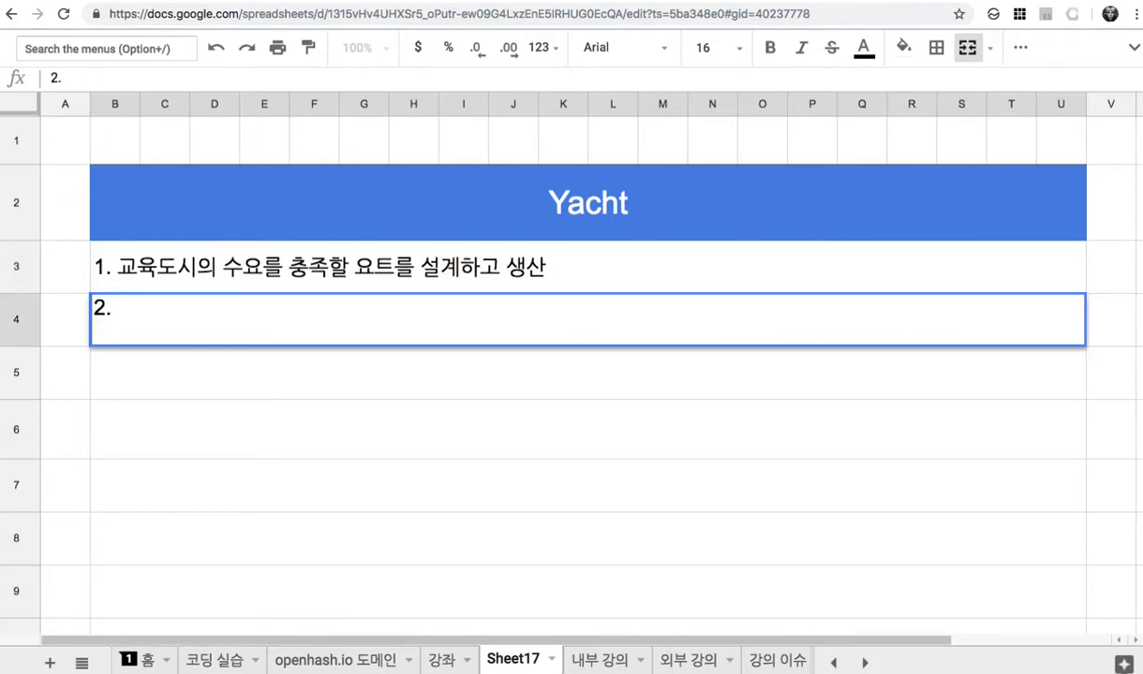
{"action": "type", "text": ". 특징"}
{"action": "key", "text": "Return"}
Enter "1) 시민의 근로시간은 한국 근로자 평균 1/3" in row 5
{"action": "type", "text": "1) "}
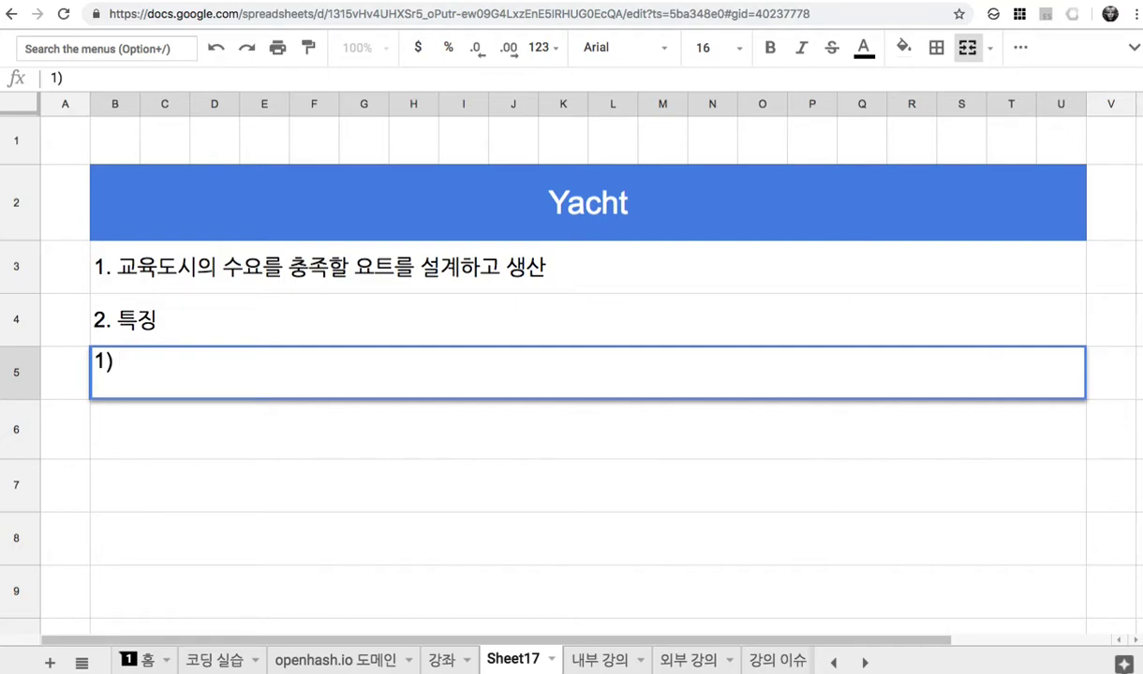
{"action": "type", "text": "시민의 근롯"}
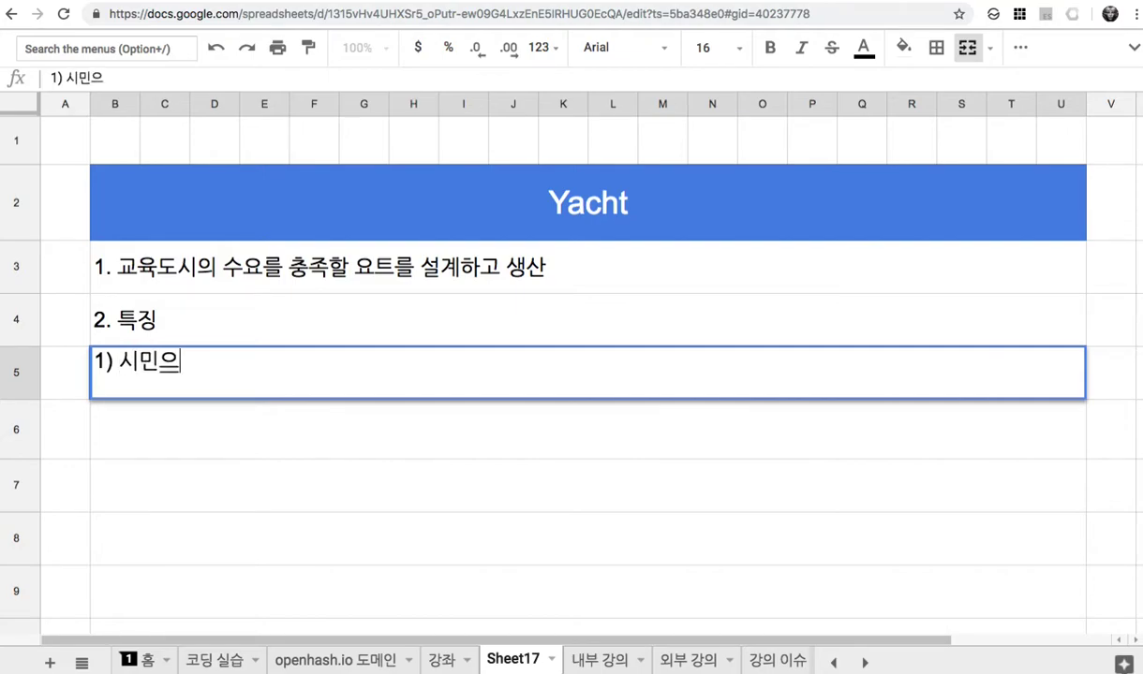
{"action": "type", "text": "시간은 한ㄱ"}
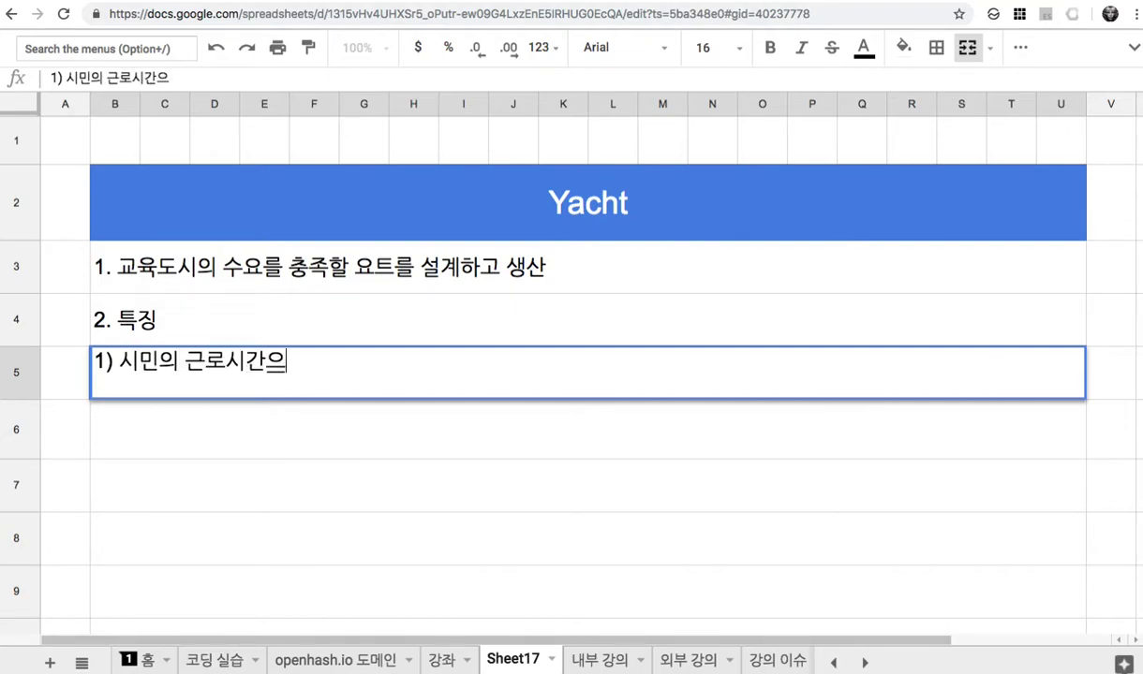
{"action": "type", "text": "국 근로자"}
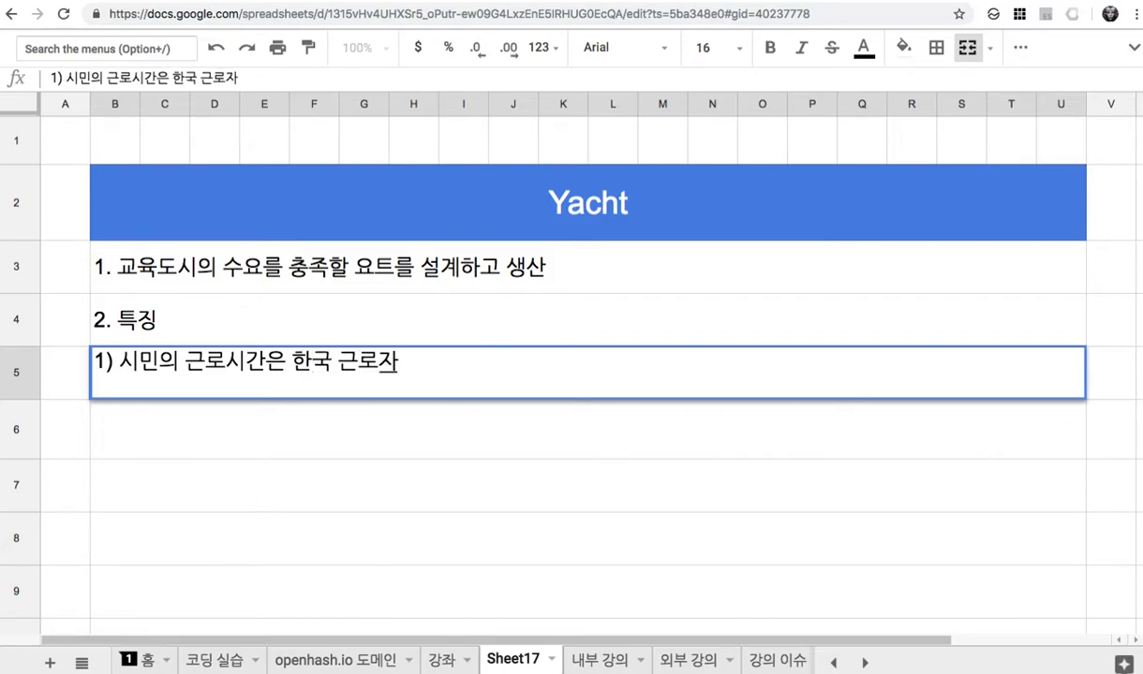
{"action": "type", "text": " 평규균 1"}
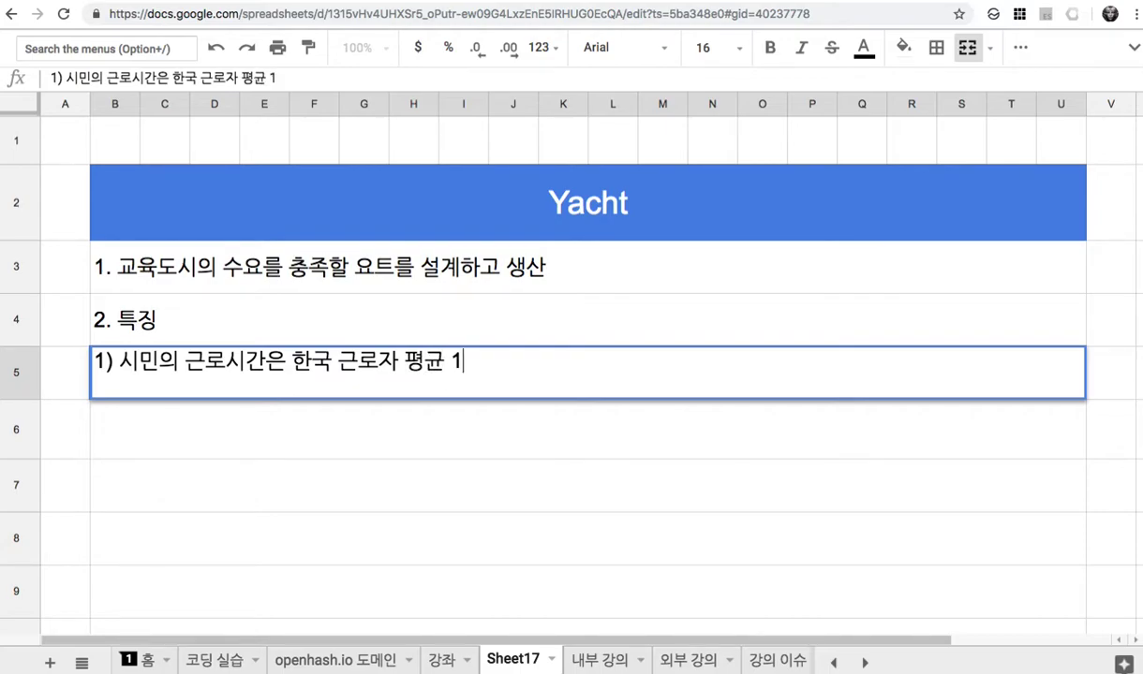
{"action": "type", "text": "/3"}
Enter "2) 제주도 바다 레저" in row 6 as the second characteristic
{"action": "left_click", "coordinate": [293, 415]}
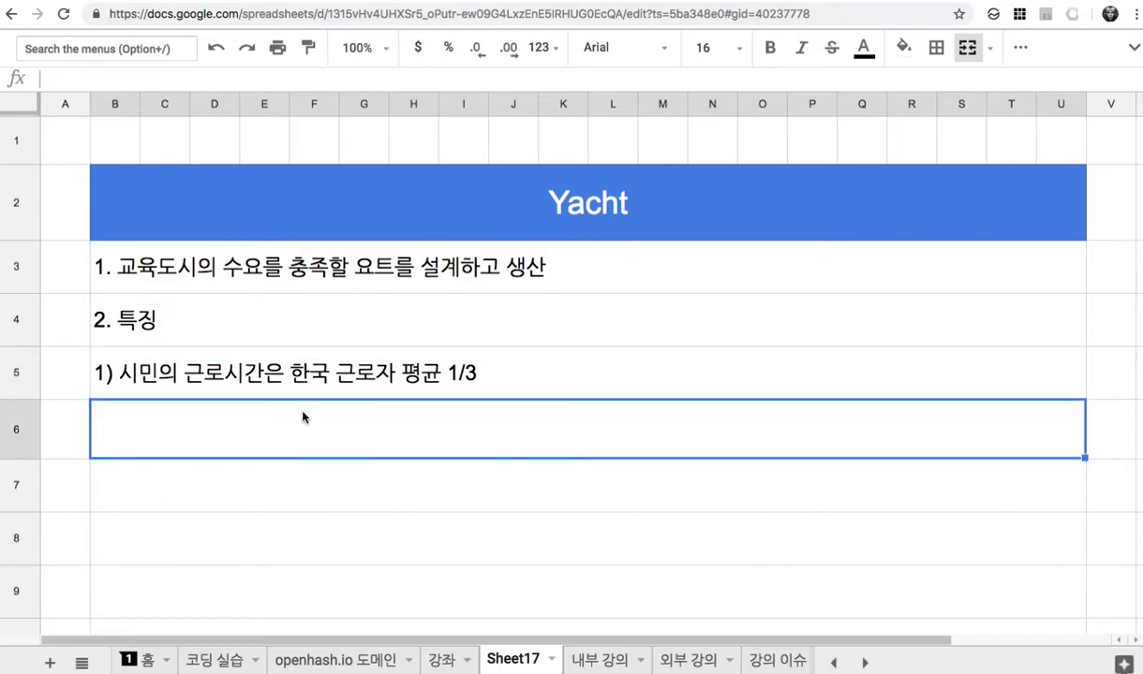
{"action": "type", "text": "2) 제주도"}
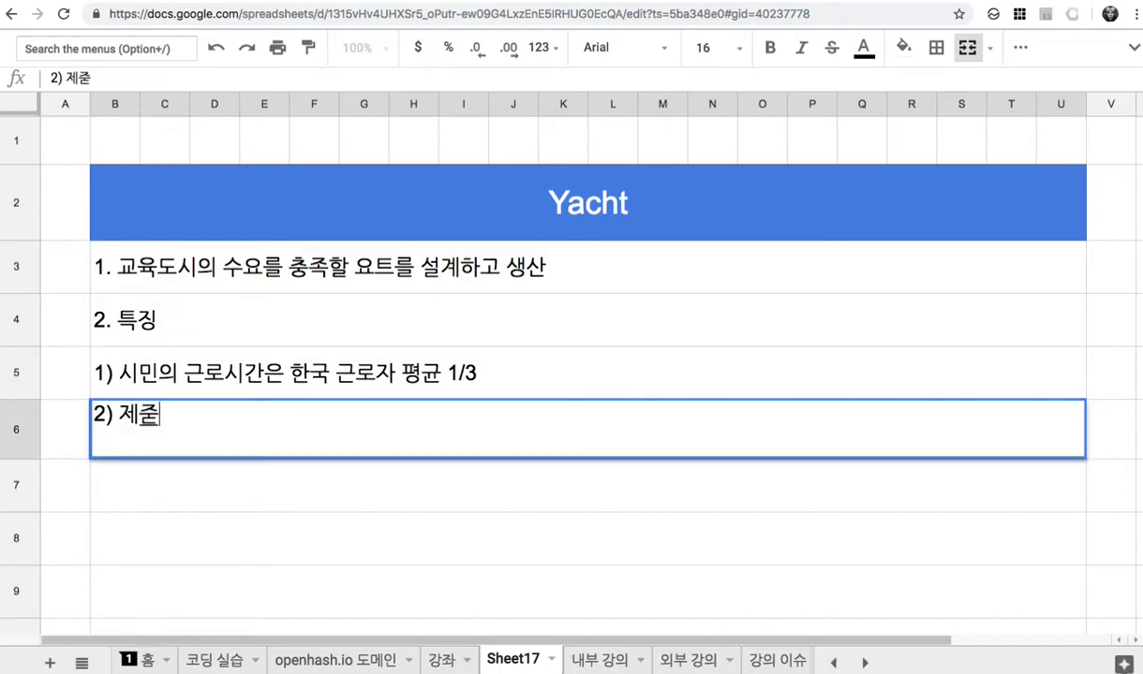
{"action": "key", "text": "BackSpace"}
{"action": "type", "text": "도 "}
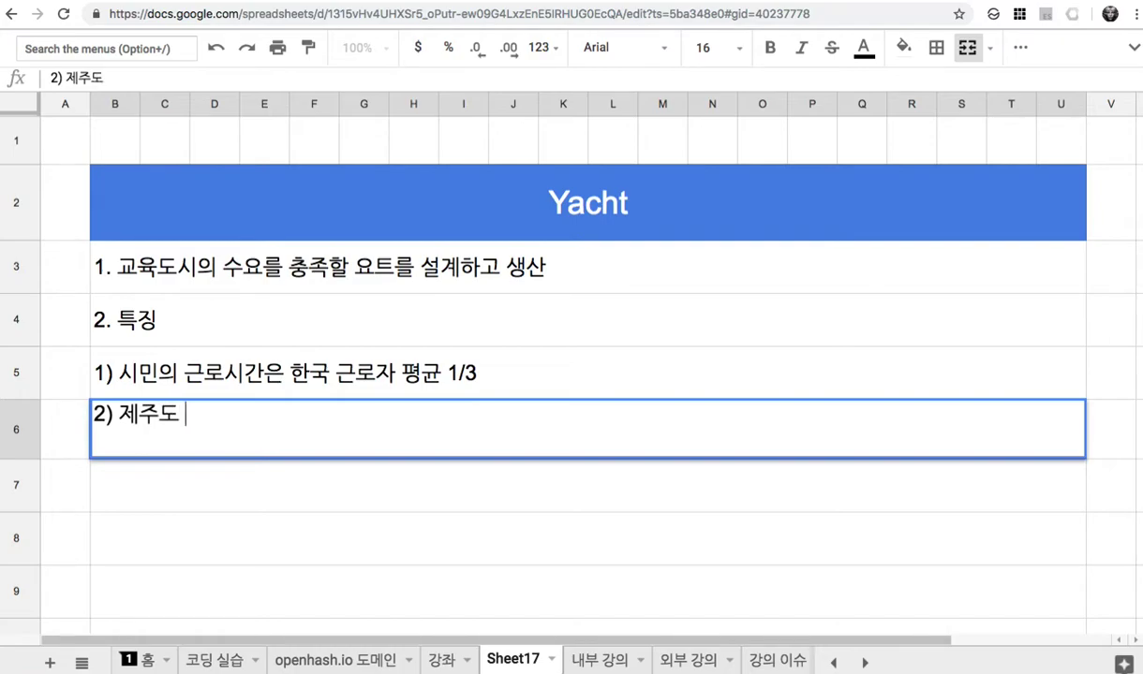
{"action": "type", "text": "바다"}
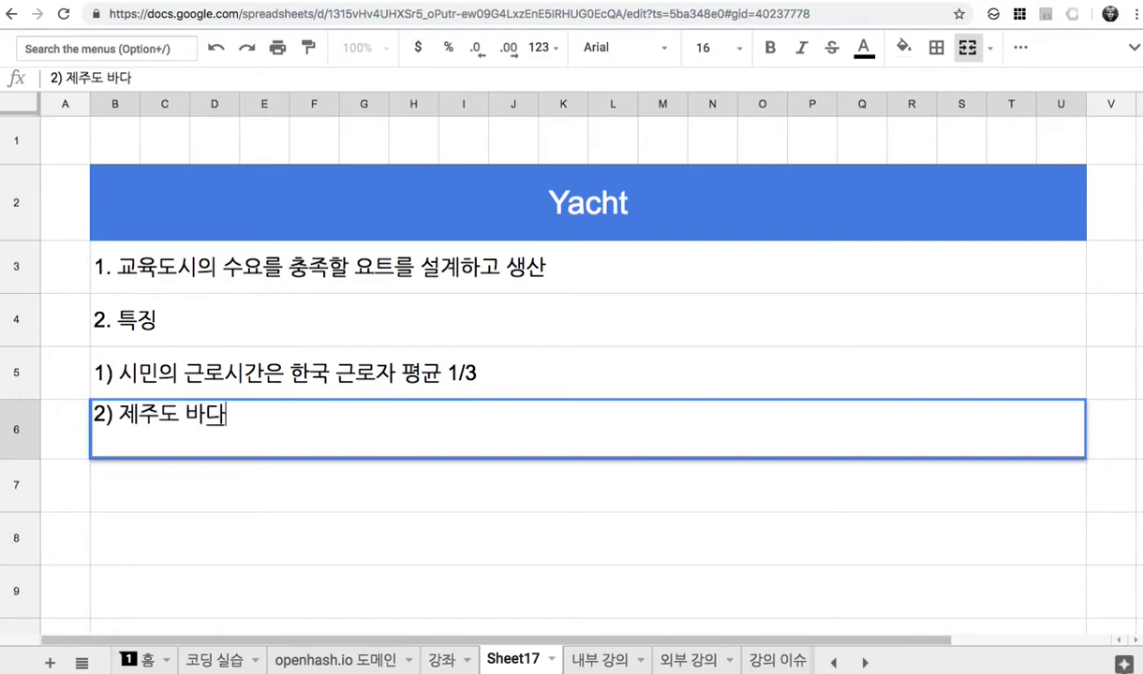
{"action": "type", "text": " 레저"}
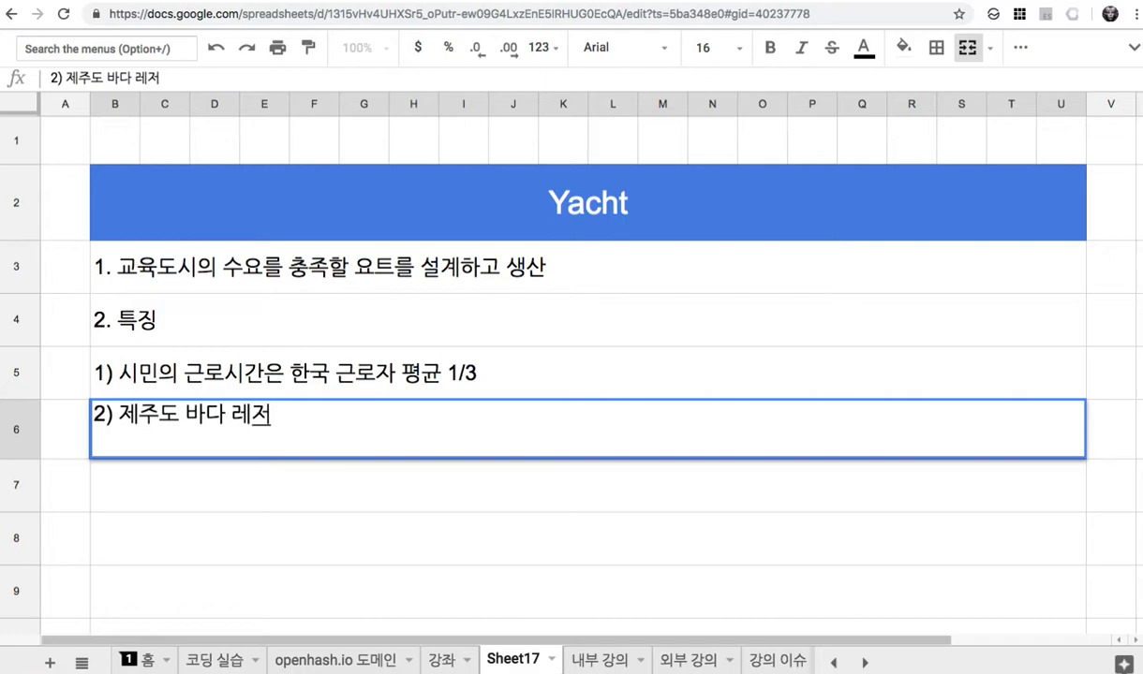
{"action": "key", "text": "Return"}
Write the third characteristic "3) 어업 활동과 결합" in row 7
{"action": "type", "text": "3"}
{"action": "type", "text": ") 어업"}
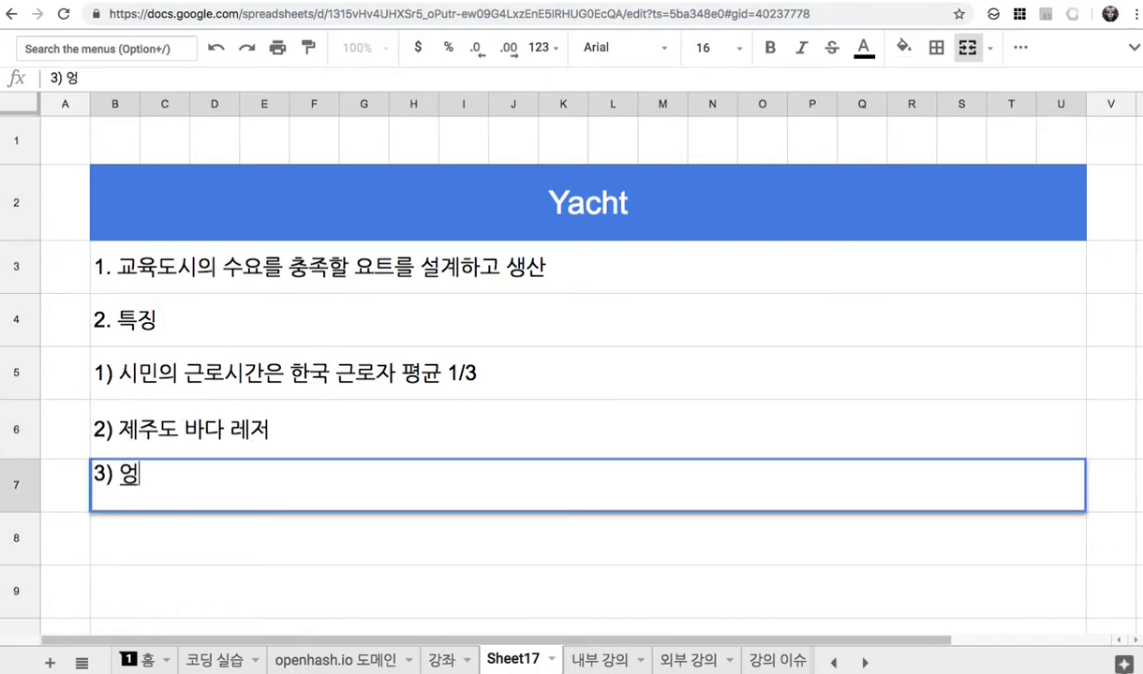
{"action": "type", "text": " 활동"}
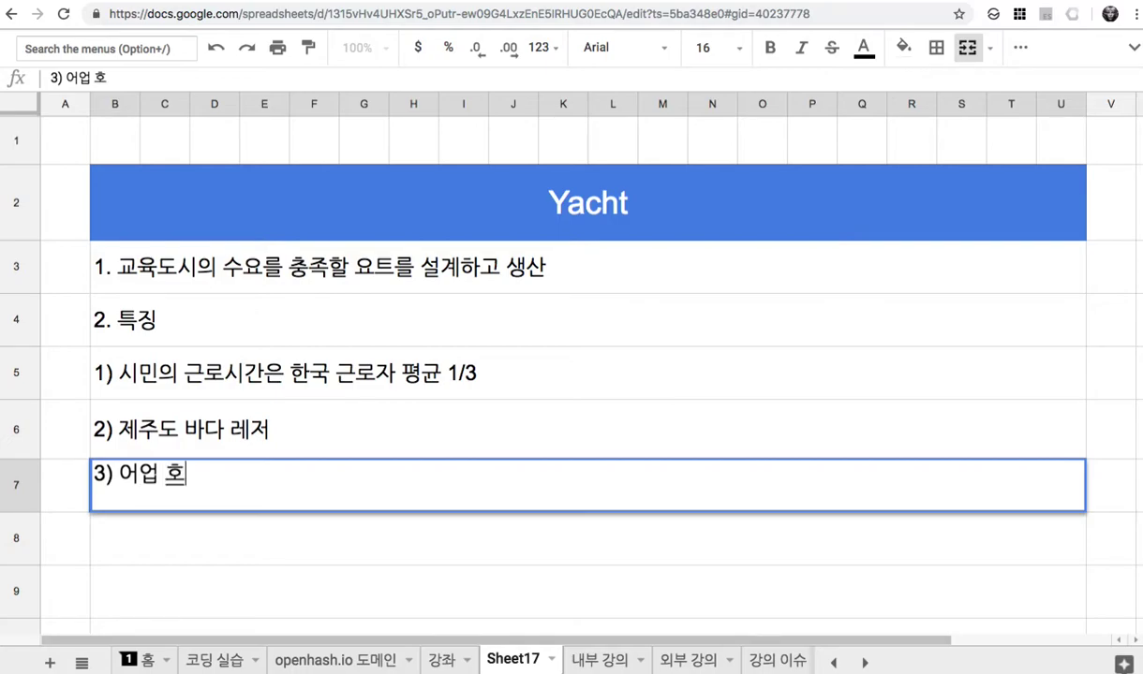
{"action": "type", "text": "과 결합"}
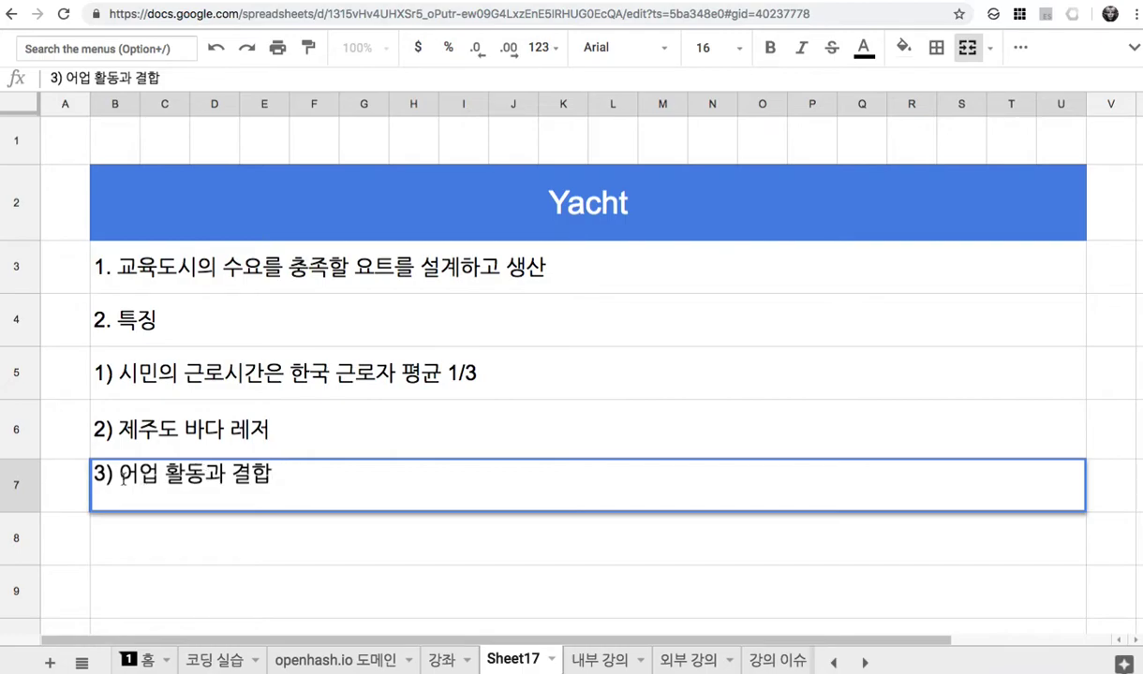
Insert "또는 해상 참치 다랑어 양식" after "어업" in the row 7 text and commit the cell
{"action": "left_click", "coordinate": [161, 476]}
{"action": "type", "text": "또는 해상 "}
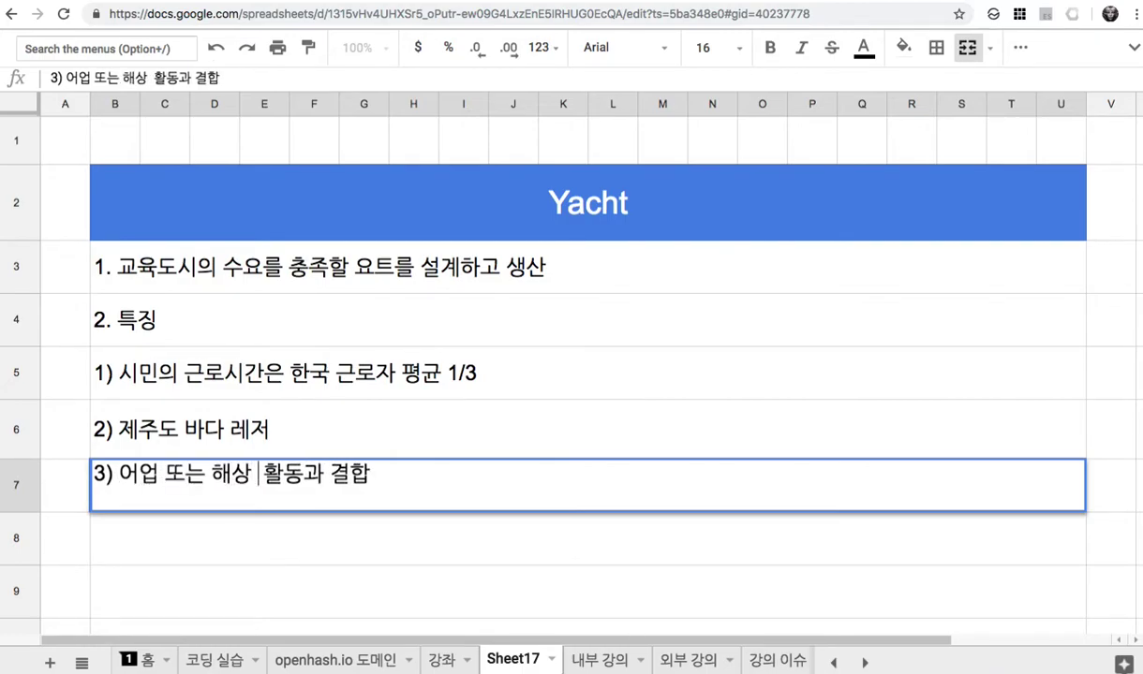
{"action": "type", "text": "참치 다라"}
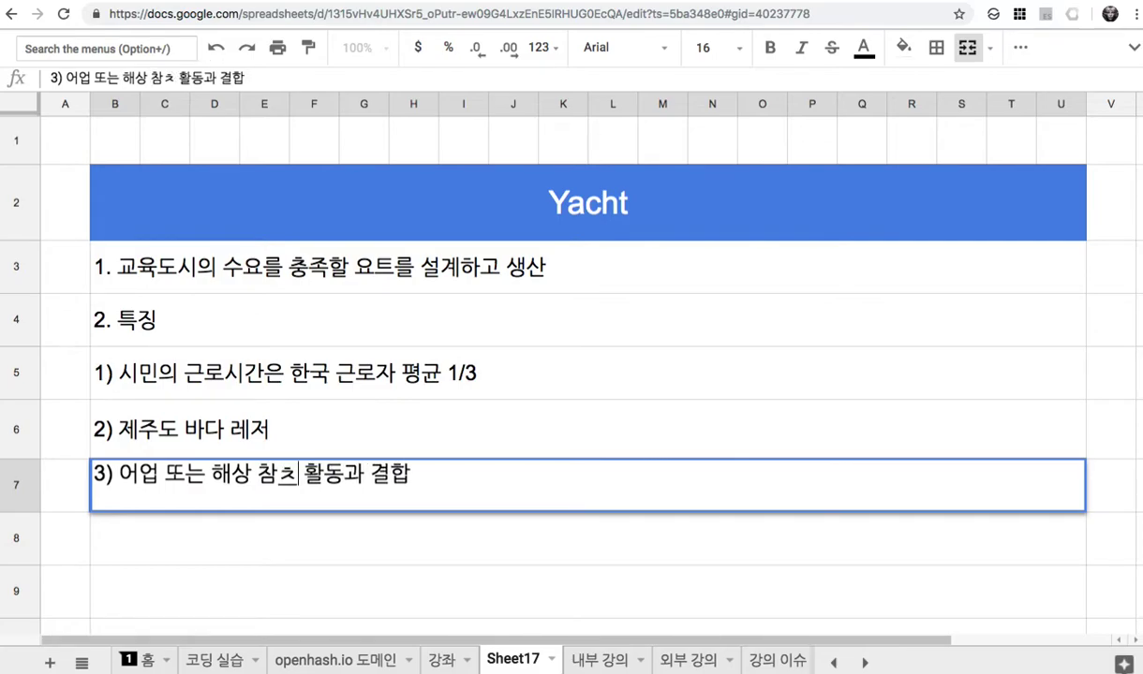
{"action": "type", "text": "ㅇ어 양식"}
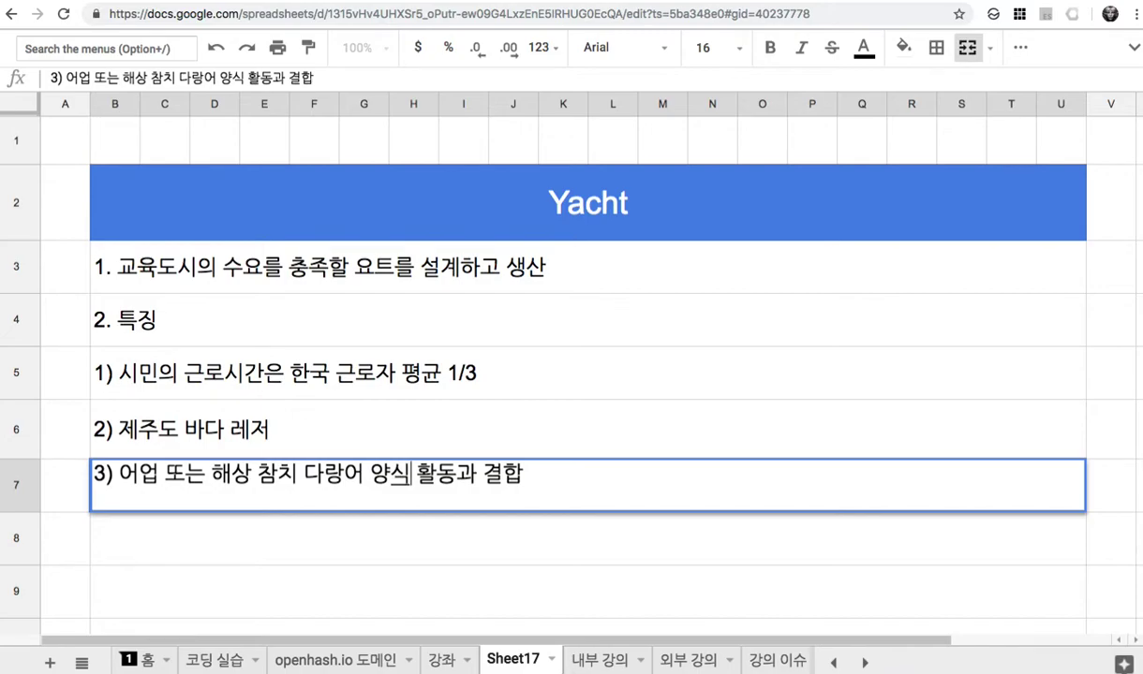
{"action": "left_click", "coordinate": [225, 474]}
{"action": "left_click", "coordinate": [336, 268]}
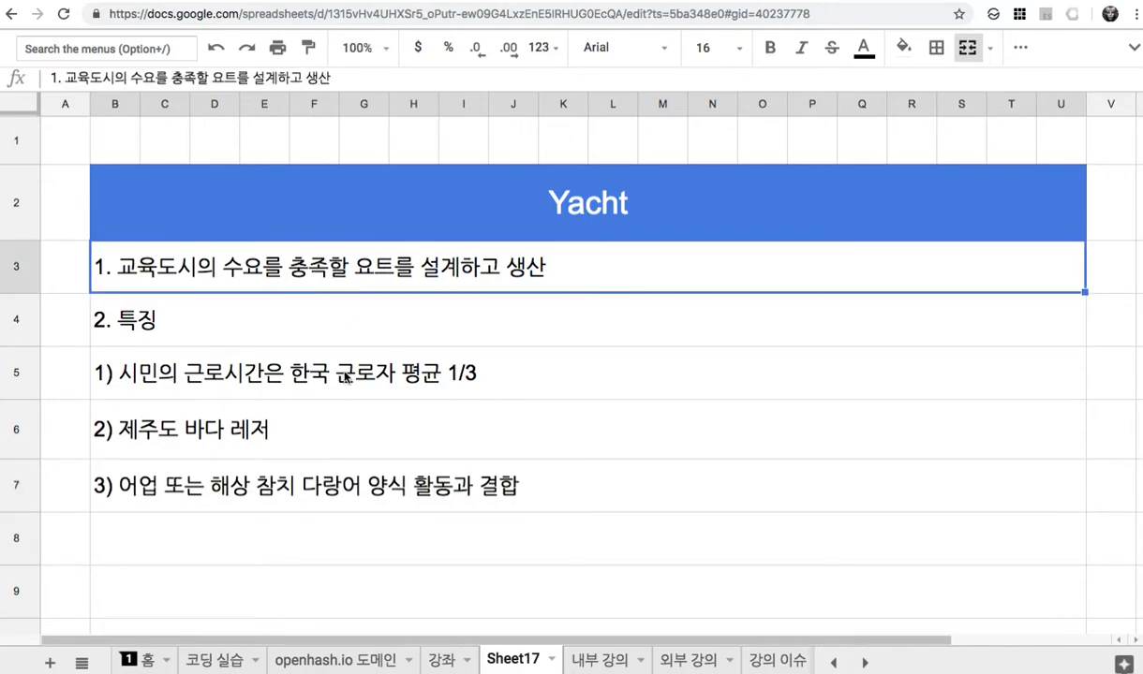
{"action": "left_click", "coordinate": [345, 365]}
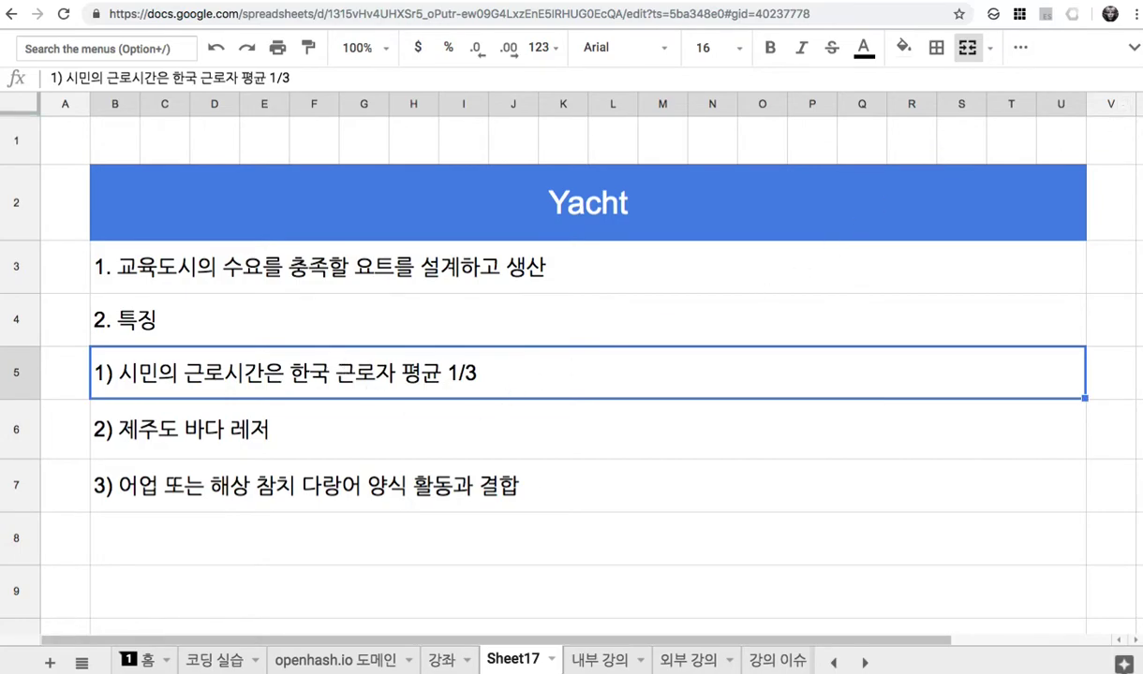
{"action": "scroll", "coordinate": [572, 375], "scroll_direction": "down", "scroll_amount": 3}
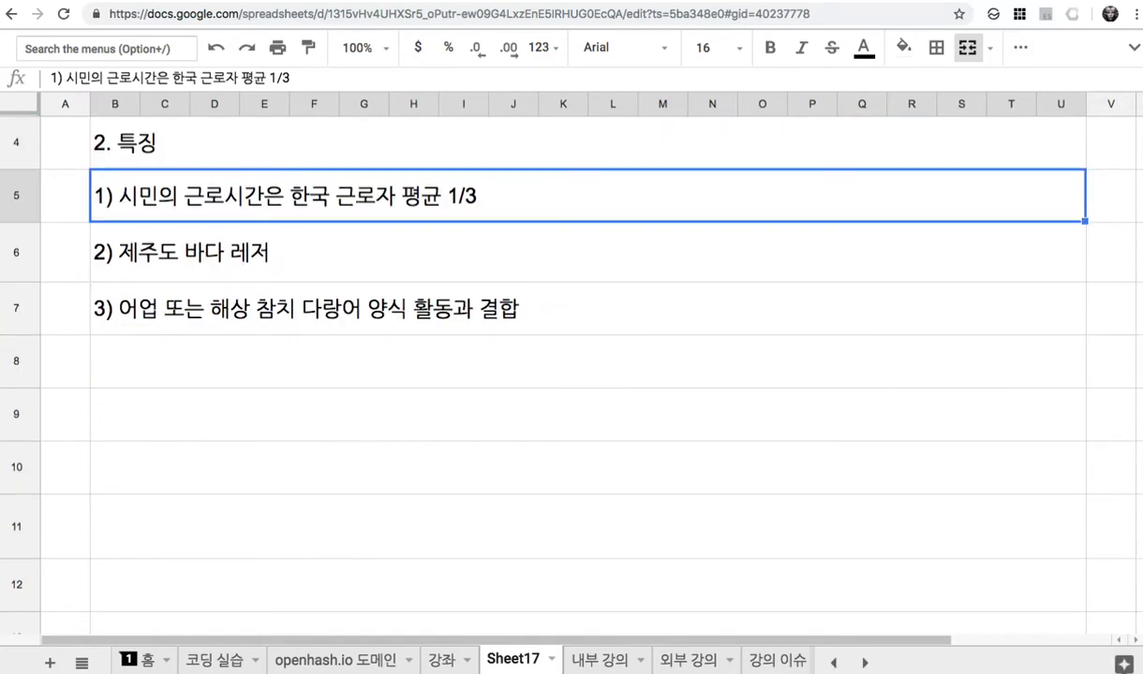
{"action": "scroll", "coordinate": [571, 375], "scroll_direction": "up", "scroll_amount": 3}
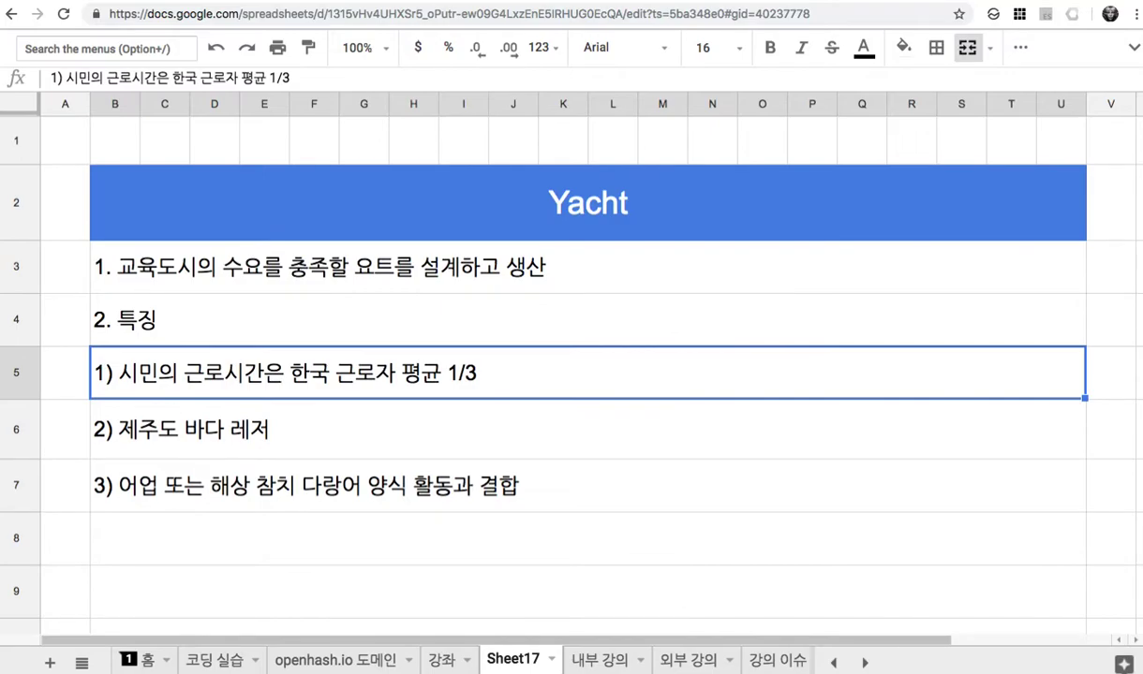
{"action": "scroll", "coordinate": [571, 374], "scroll_direction": "down", "scroll_amount": 2}
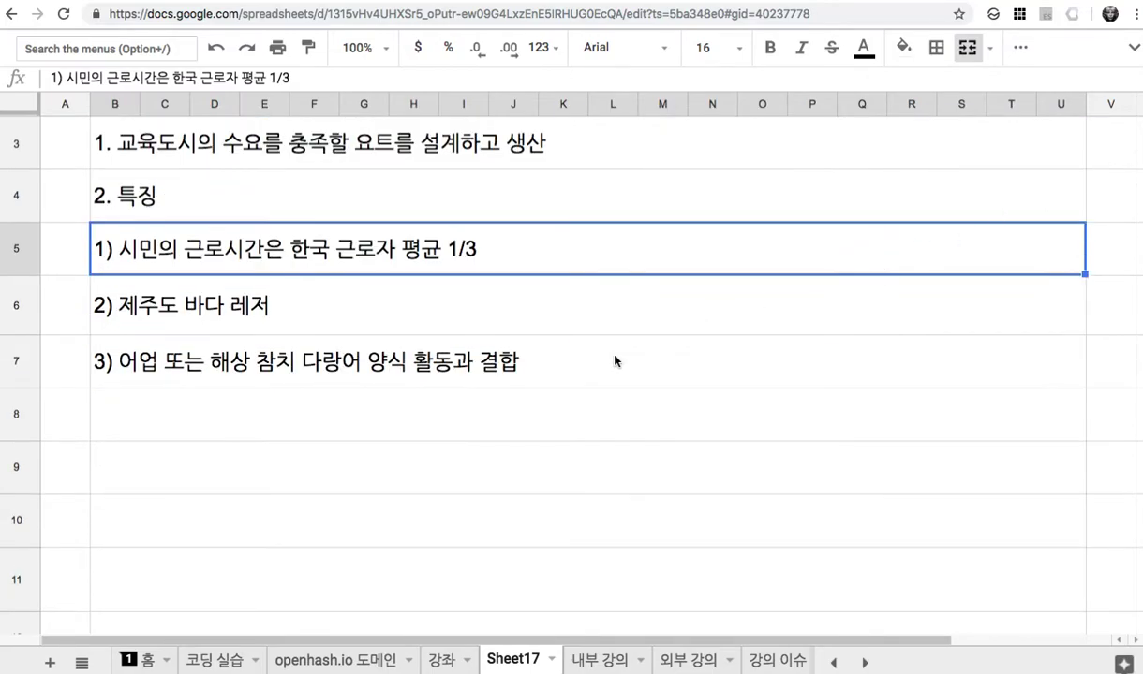
{"action": "left_click", "coordinate": [542, 360]}
{"action": "left_click", "coordinate": [437, 314]}
{"action": "left_click", "coordinate": [467, 366]}
{"action": "left_click", "coordinate": [464, 325]}
{"action": "left_click", "coordinate": [469, 366]}
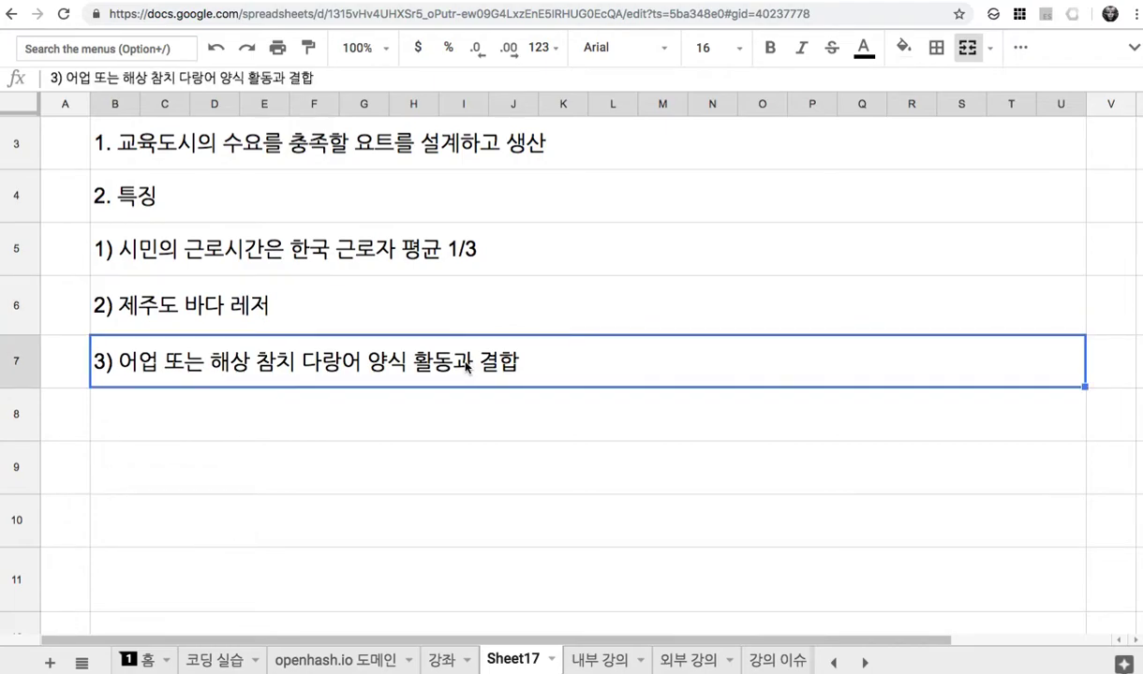
Enter the section heading "3. 요트 생산" in row 8
{"action": "left_click", "coordinate": [259, 431]}
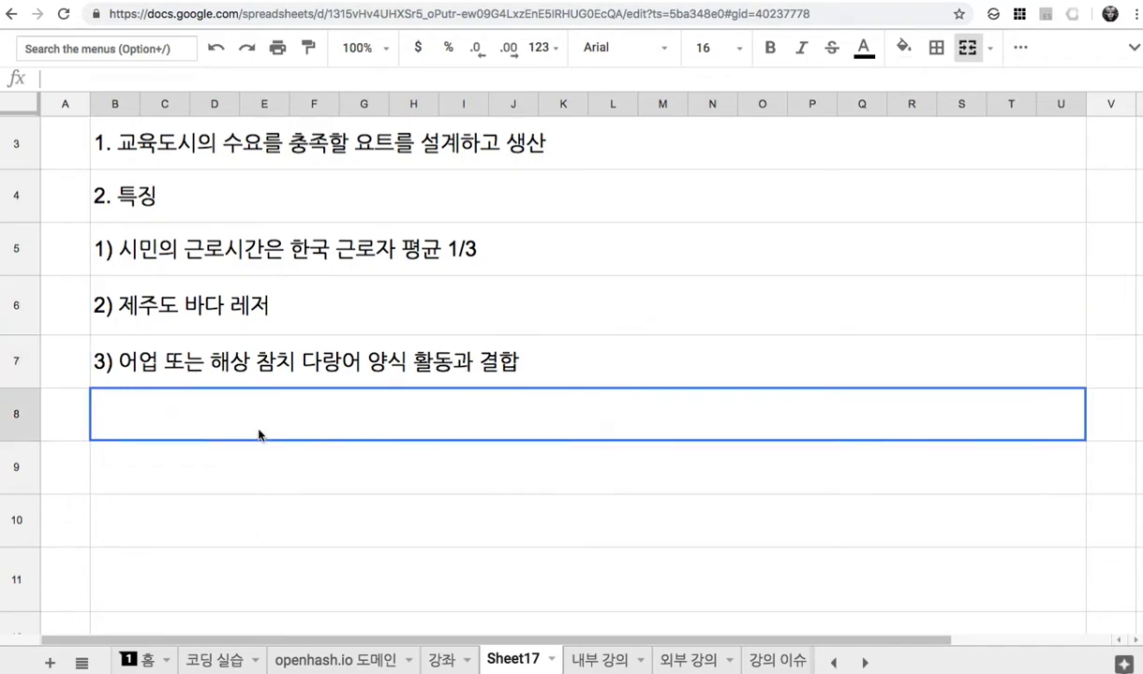
{"action": "type", "text": "3. "}
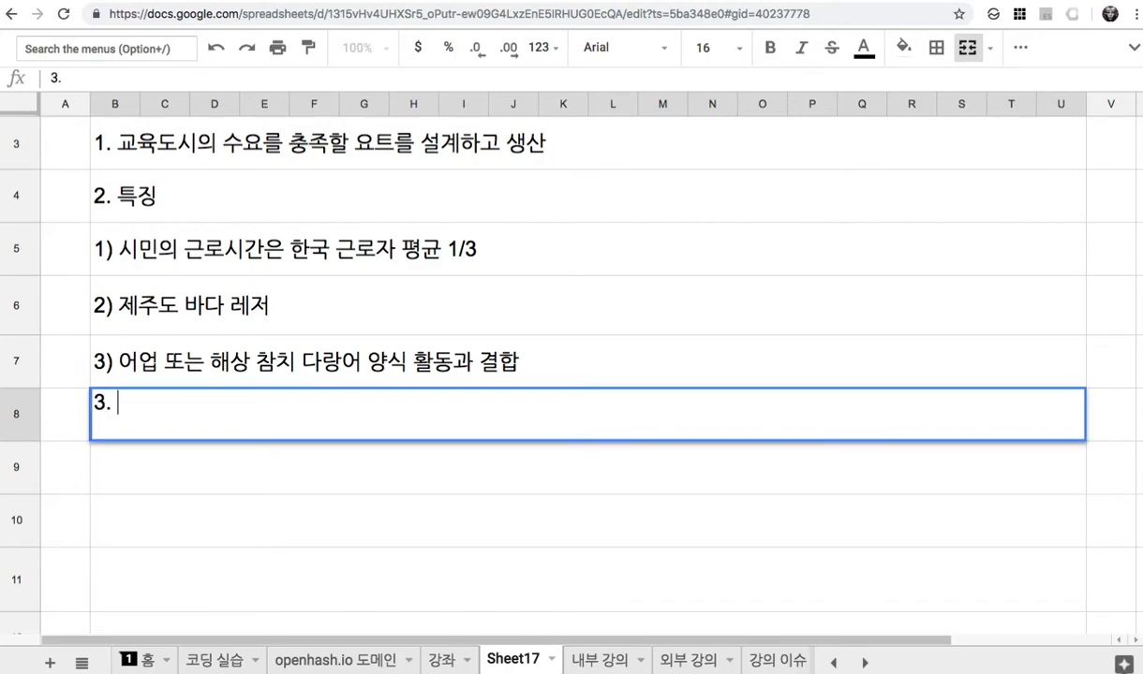
{"action": "type", "text": "요트 생산"}
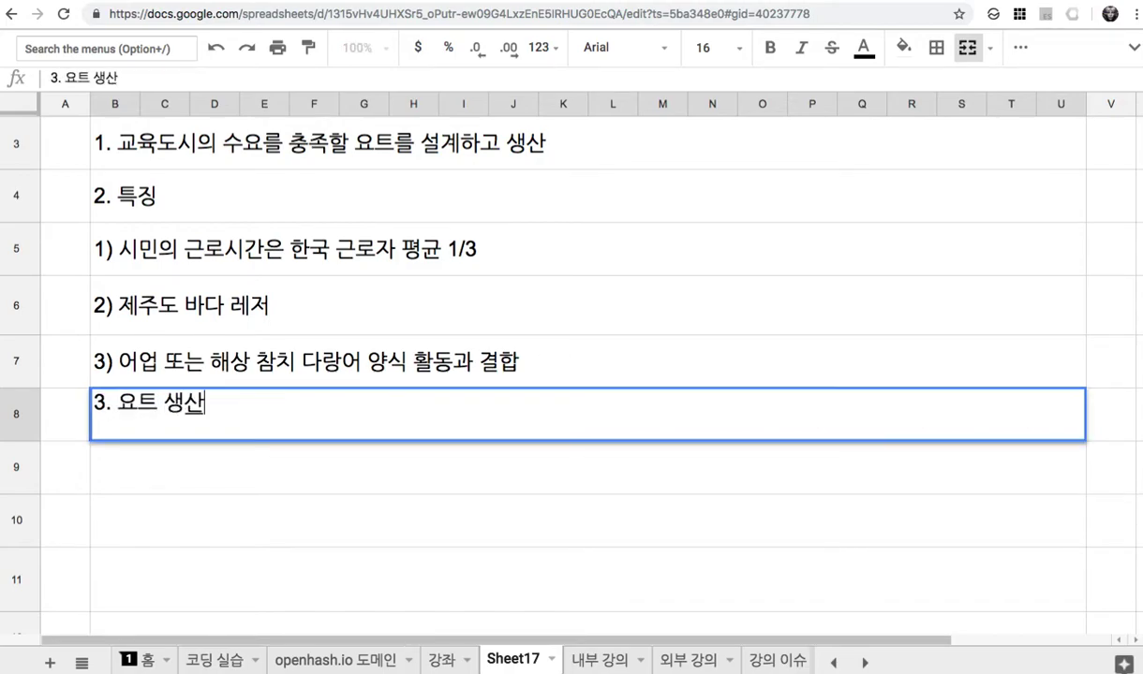
{"action": "key", "text": "Return"}
Write "1) 자동화: 생산 과정의 자동화, 요트 항행의 자동화" in row 9 as the first item under yacht production
{"action": "type", "text": "1) "}
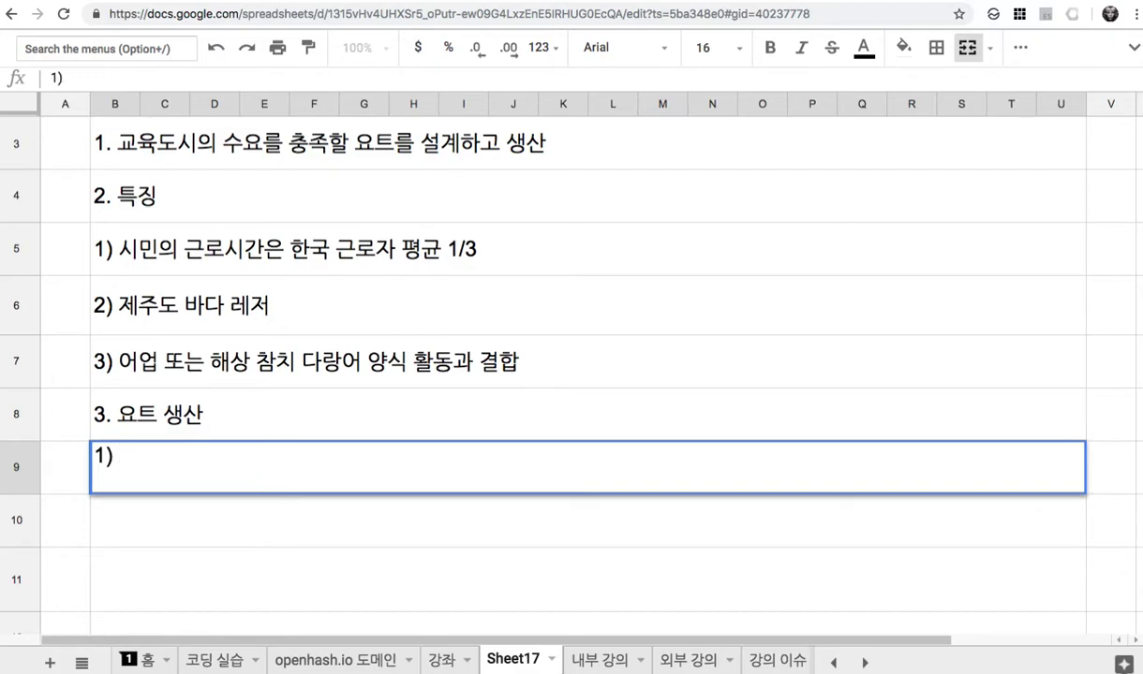
{"action": "type", "text": "자동화 "}
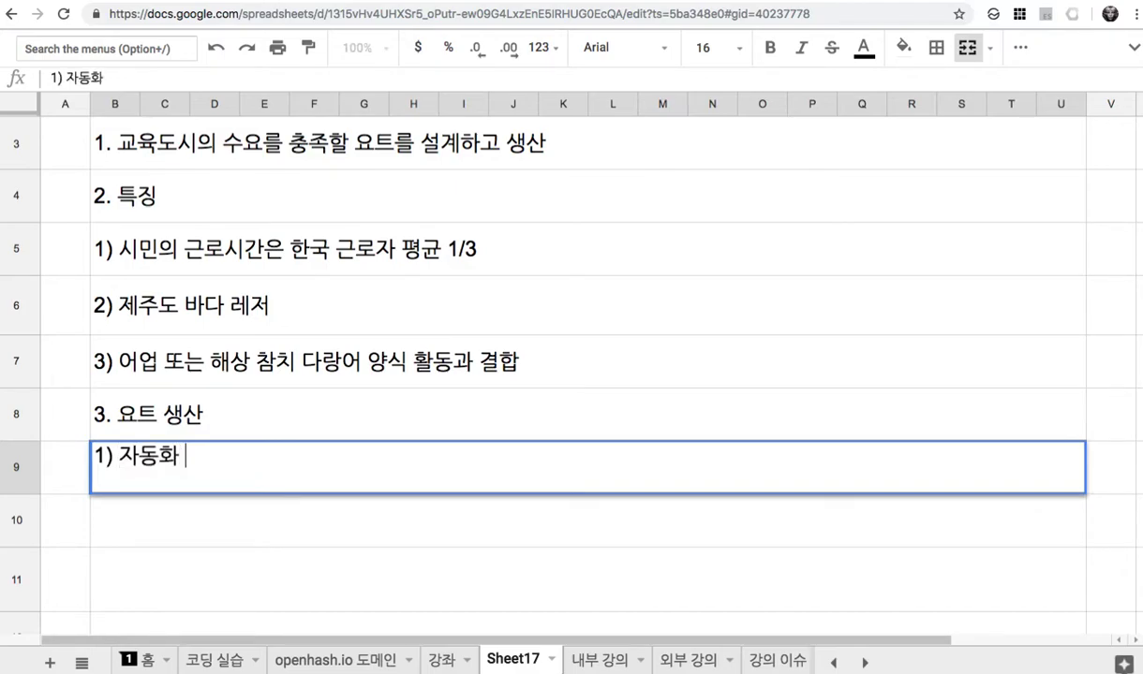
{"action": "type", "text": ": 생산 고자ㅓㅇ"}
{"action": "key", "text": "BackSpace"}
{"action": "key", "text": "BackSpace"}
{"action": "key", "text": "BackSpace"}
{"action": "key", "text": "BackSpace"}
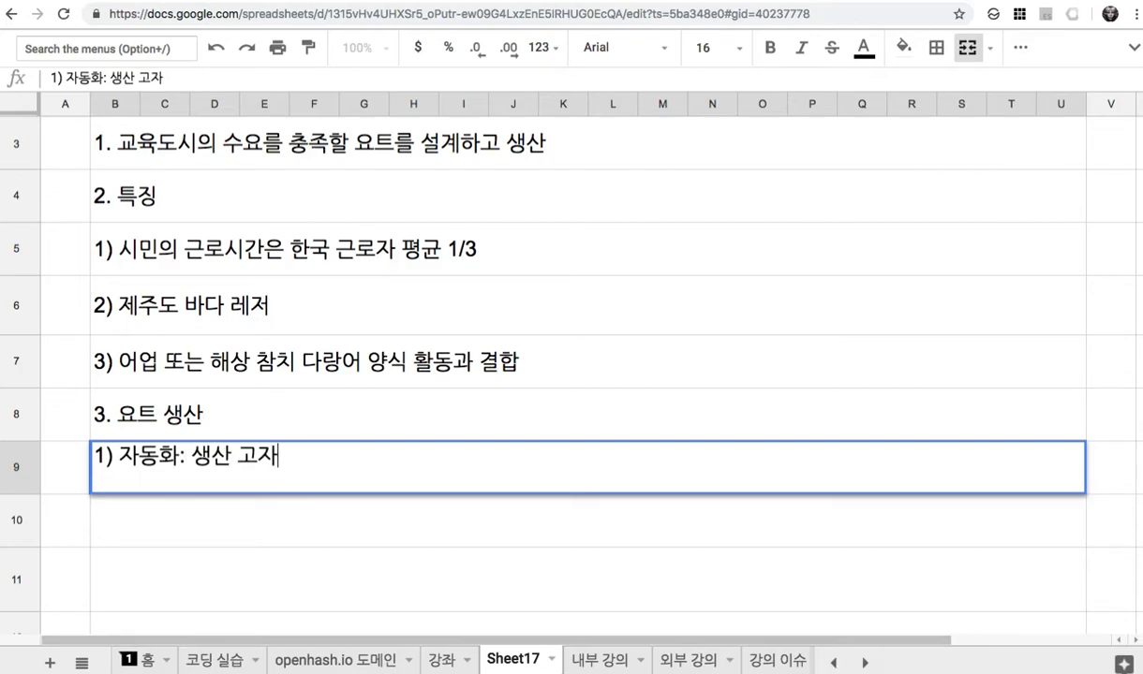
{"action": "type", "text": "과정의 자동"}
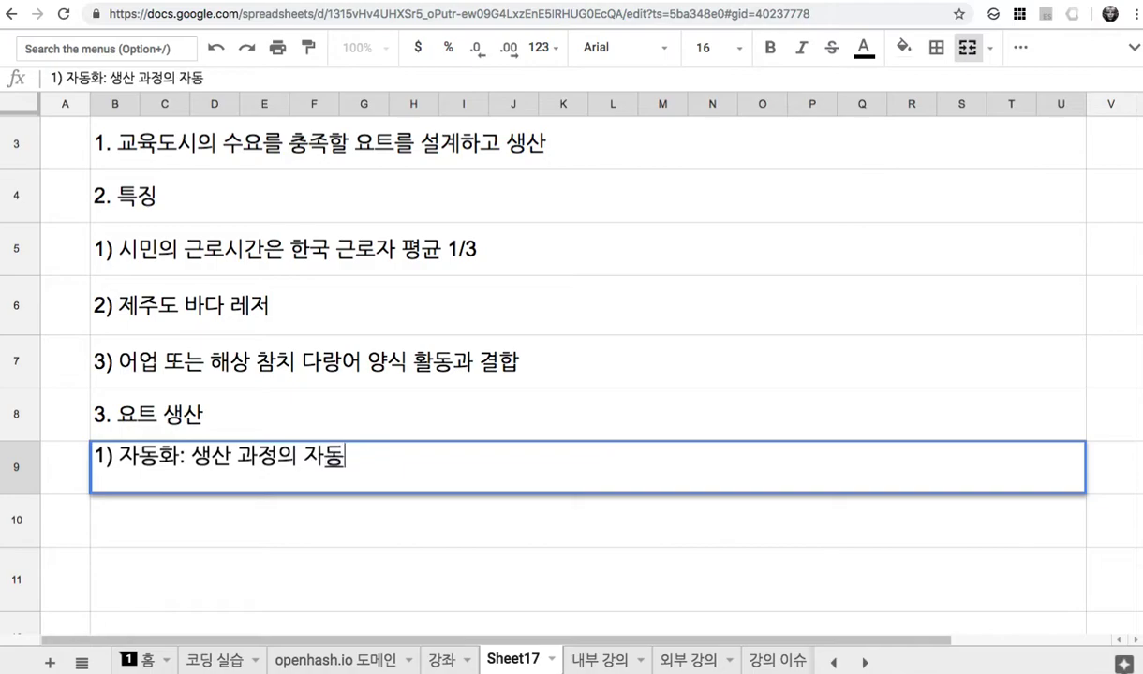
{"action": "type", "text": "화, 욜트 항"}
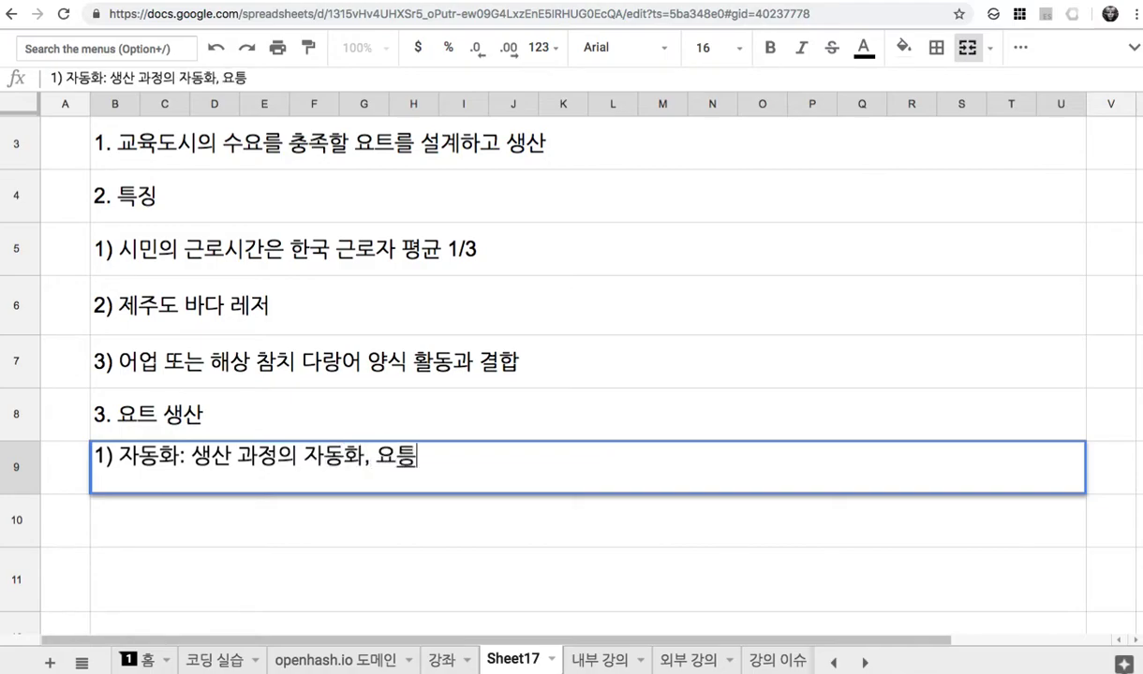
{"action": "type", "text": "행의 자동호"}
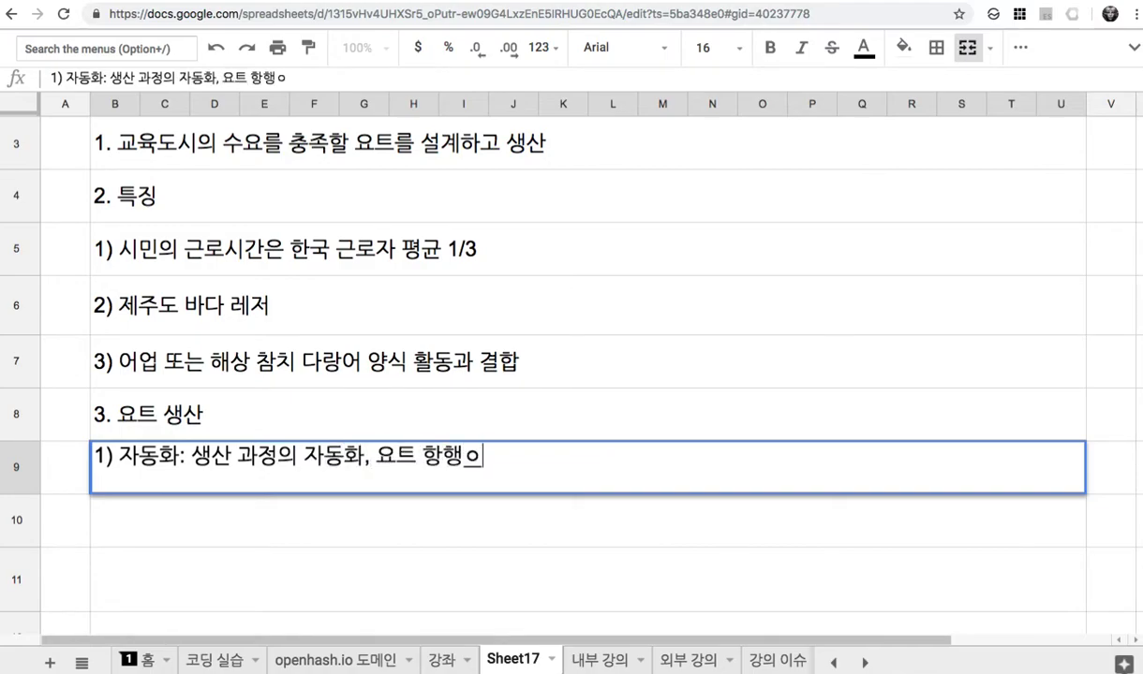
{"action": "type", "text": "ㅏ"}
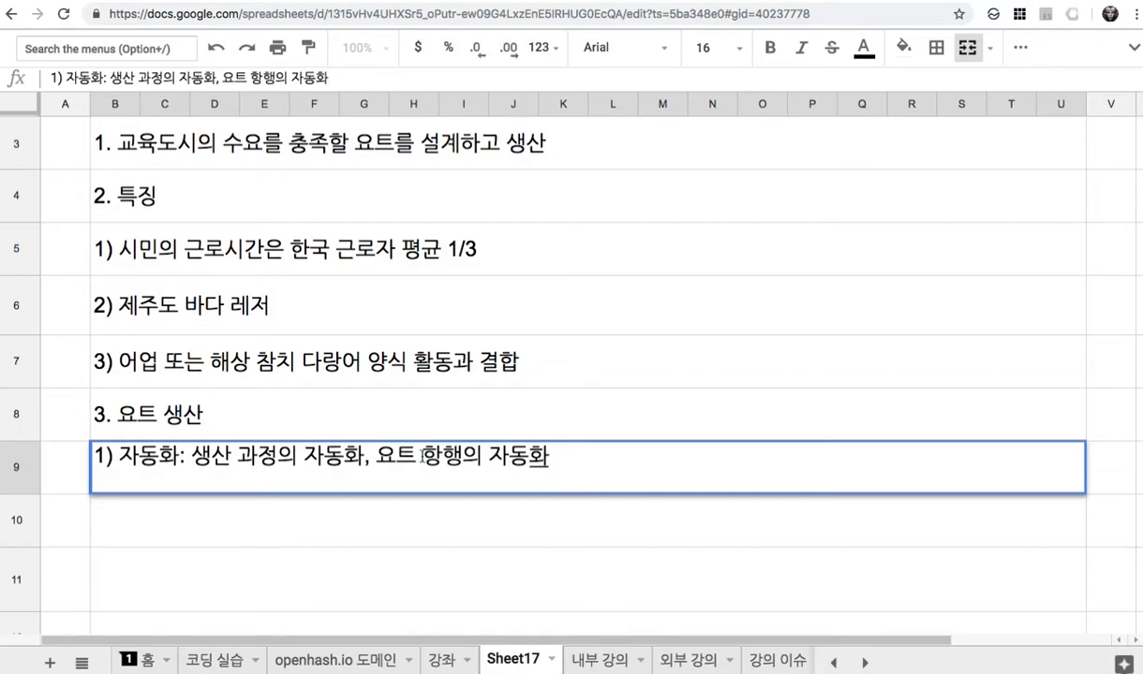
{"action": "left_click_drag", "start_coordinate": [373, 459], "coordinate": [412, 465]}
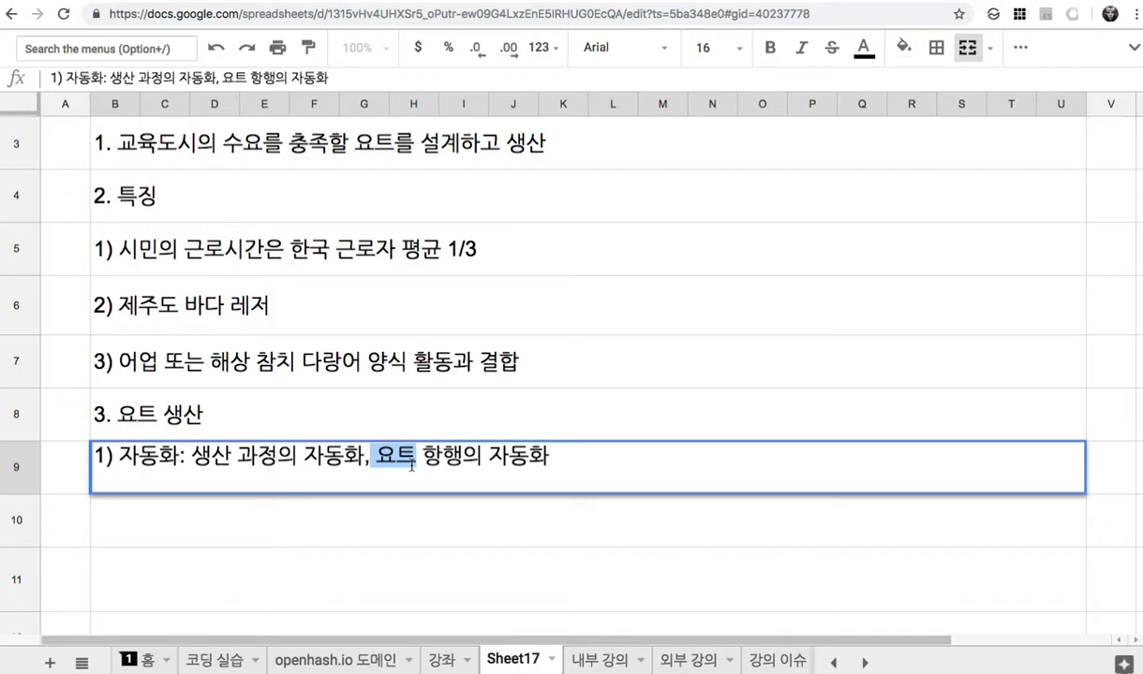
{"action": "type", "text": "요트"}
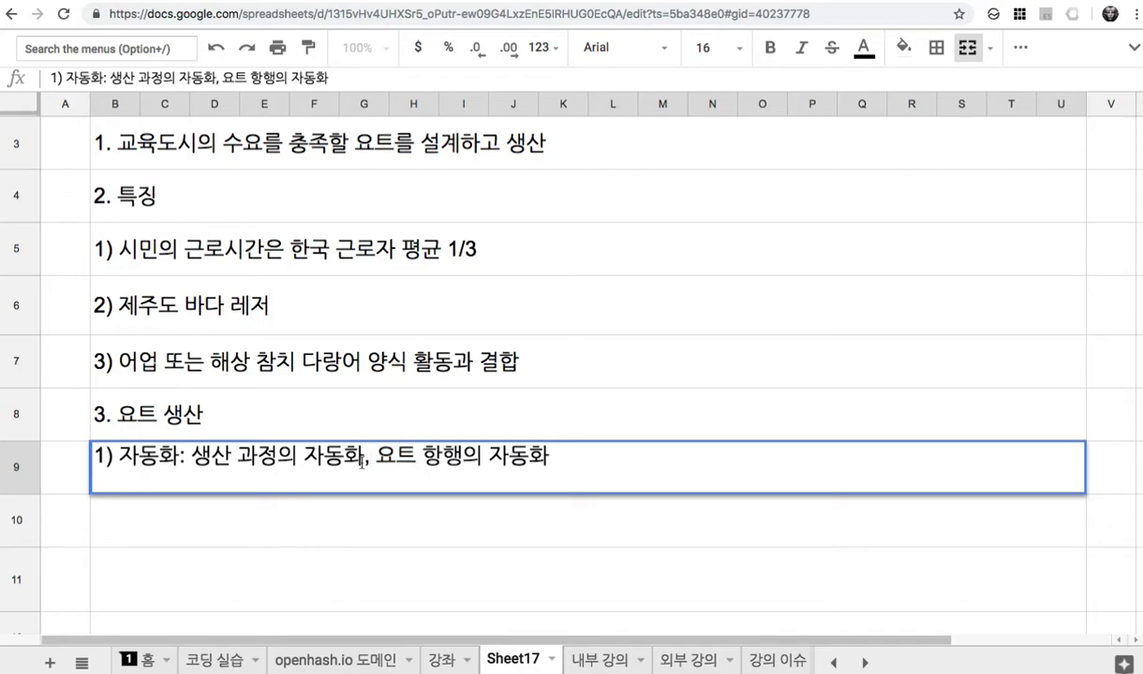
Write "2) 친환경: 환경 오염을" in row 10 as the second item under yacht production
{"action": "left_click", "coordinate": [293, 518]}
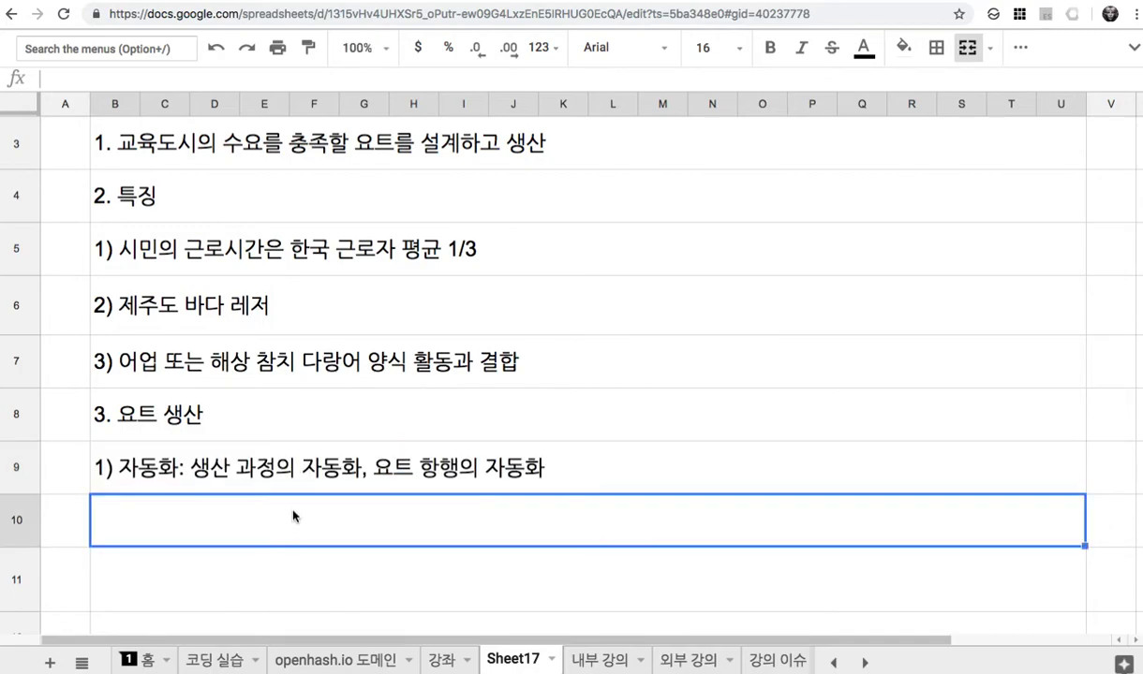
{"action": "type", "text": "2) 친호환경: 환경"}
{"action": "type", "text": "어"}
{"action": "key", "text": "BackSpace"}
{"action": "key", "text": "BackSpace"}
{"action": "type", "text": "오염을 윱하"}
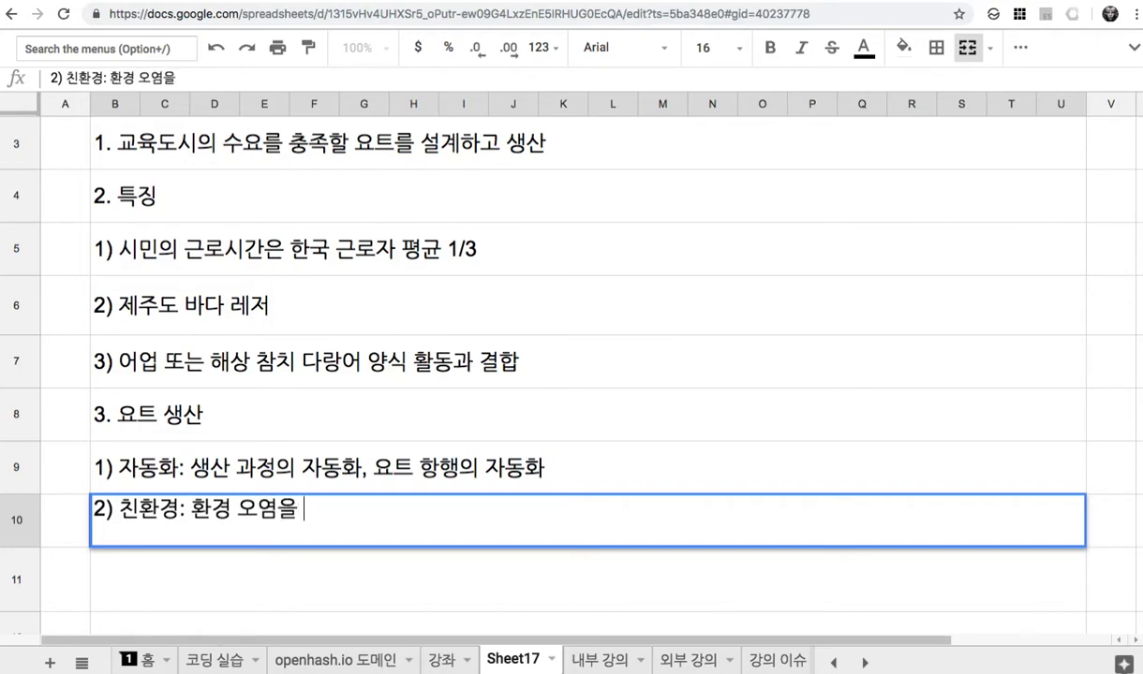
Replace the wording after "2) 친환경:" in row 10 with "재료 선택"
{"action": "key", "text": "BackSpace"}
{"action": "key", "text": "BackSpace"}
{"action": "key", "text": "BackSpace"}
{"action": "key", "text": "BackSpace"}
{"action": "type", "text": "을"}
{"action": "key", "text": "BackSpace"}
{"action": "key", "text": "BackSpace"}
{"action": "key", "text": "BackSpace"}
{"action": "key", "text": "BackSpace"}
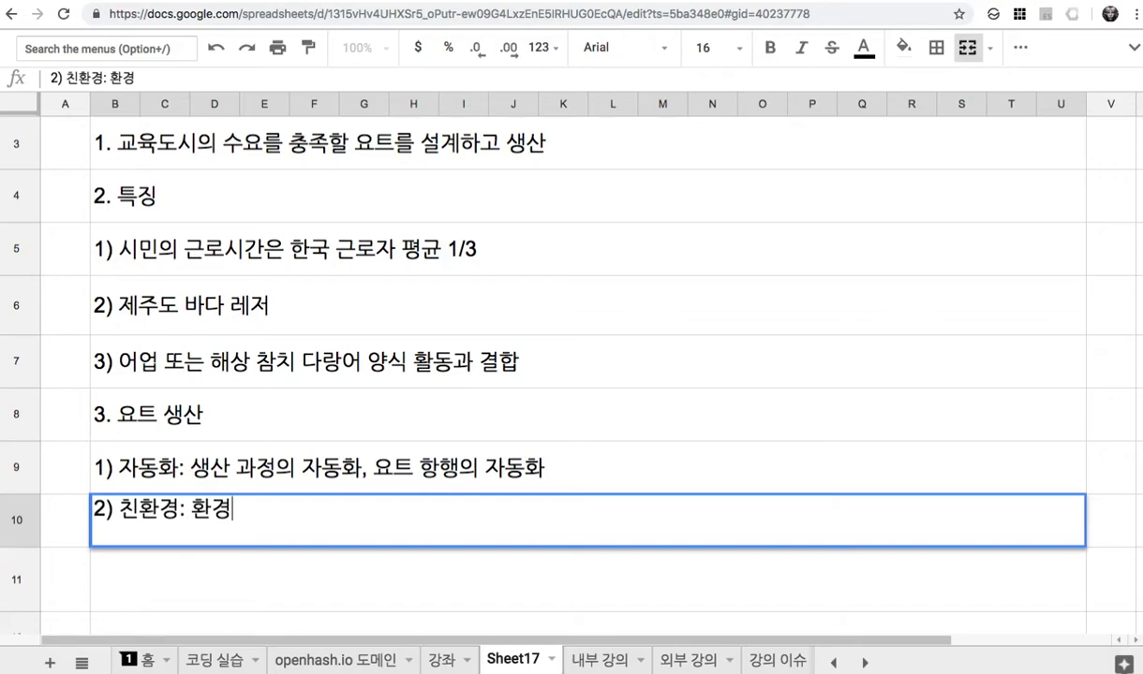
{"action": "key", "text": "BackSpace"}
{"action": "key", "text": "BackSpace"}
{"action": "type", "text": "재료 "}
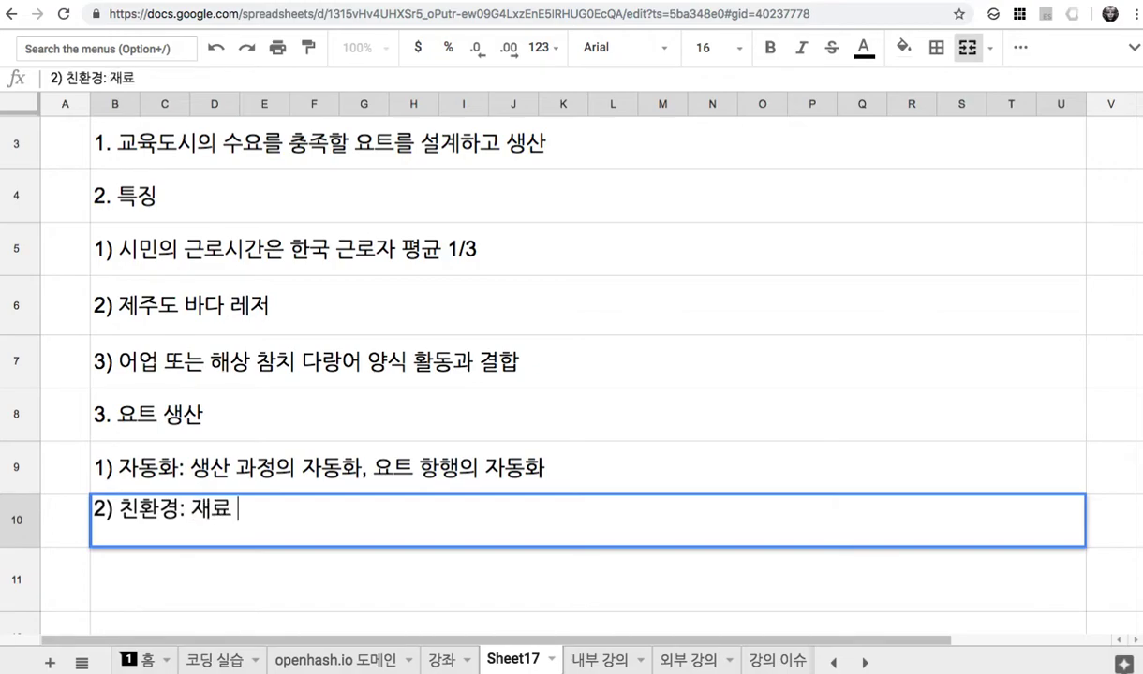
{"action": "type", "text": "선택"}
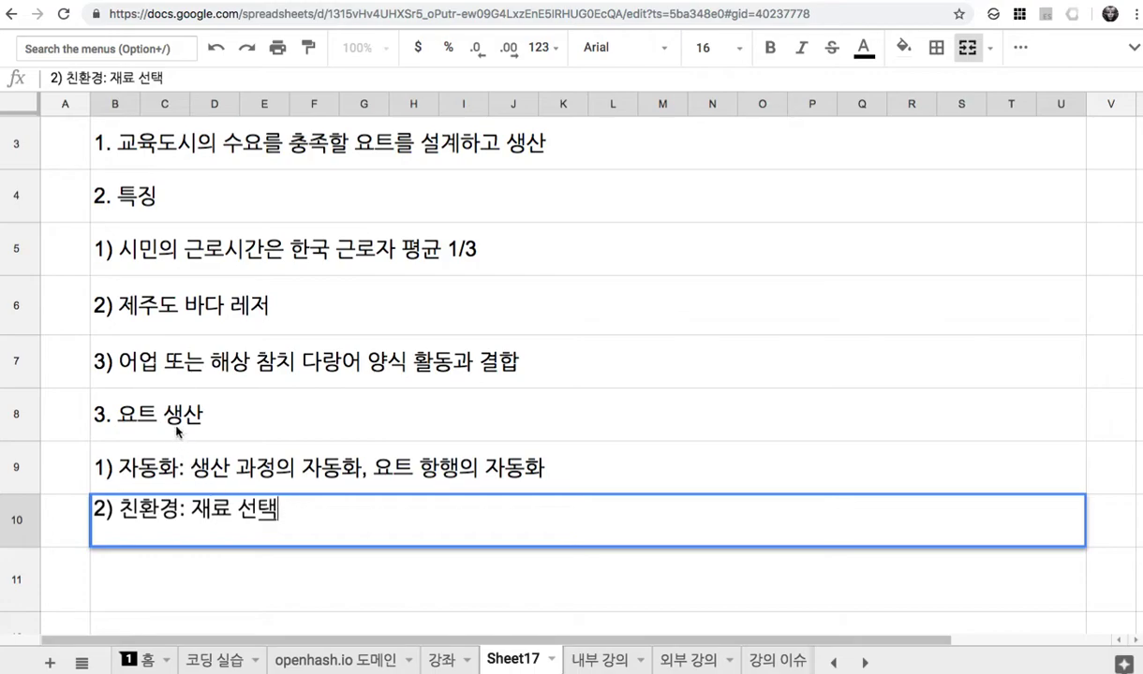
Enter "4. 소형 요트부터 중형까지." in row 11 and commit the cell
{"action": "left_click", "coordinate": [212, 554]}
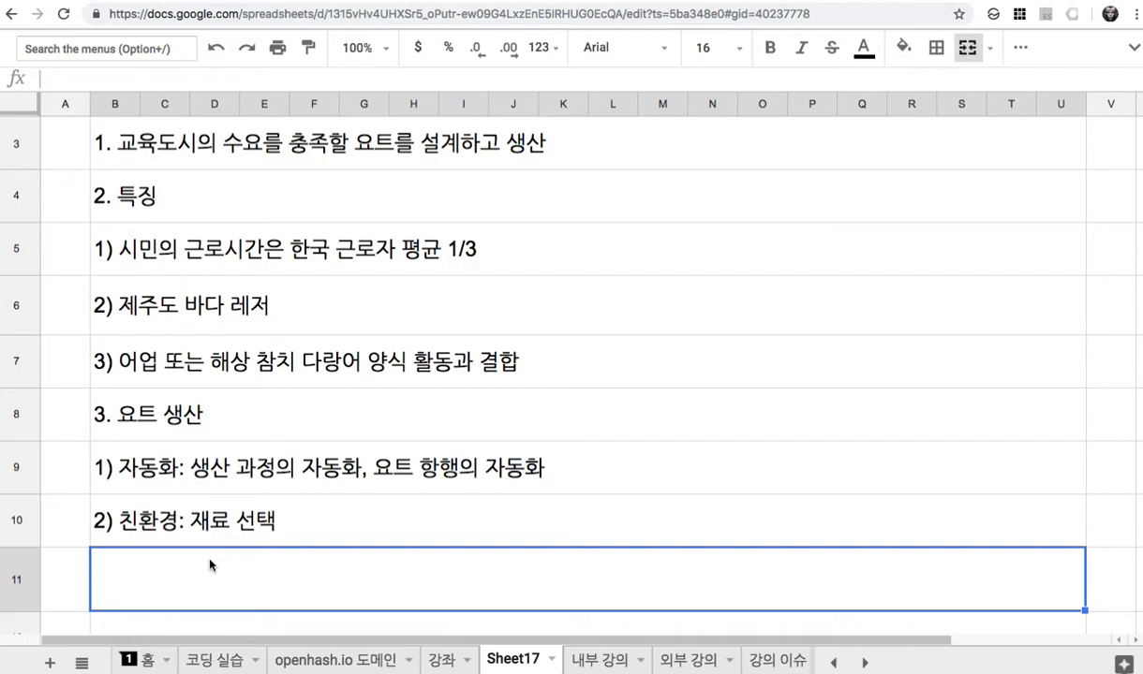
{"action": "type", "text": "4. "}
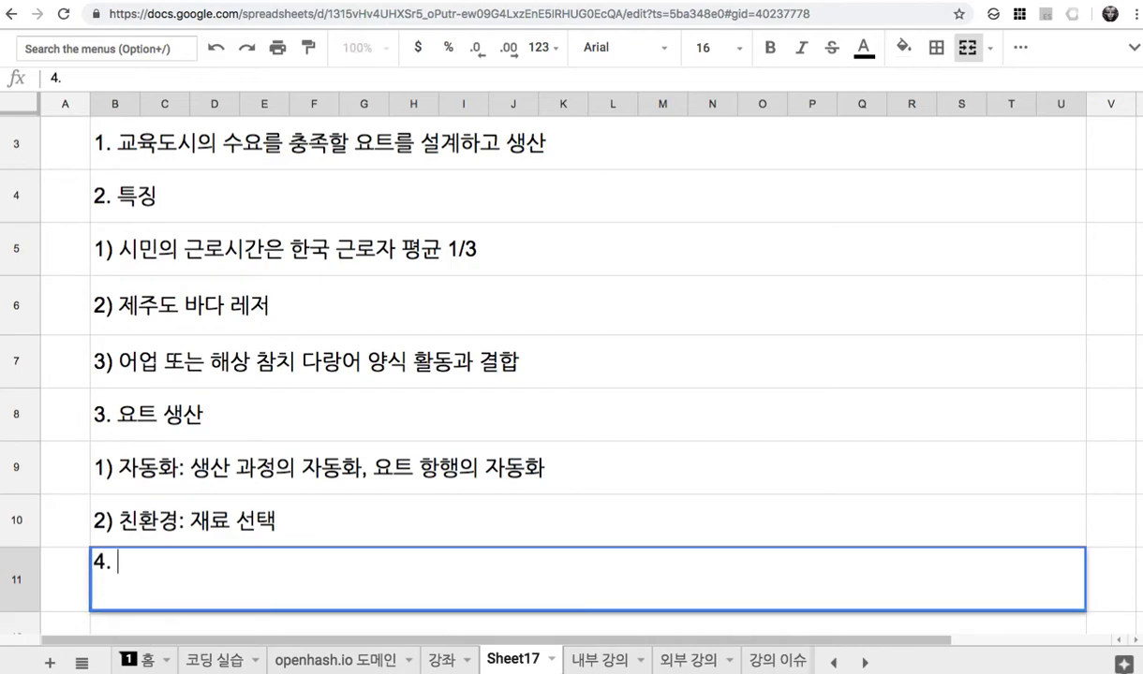
{"action": "type", "text": "소인"}
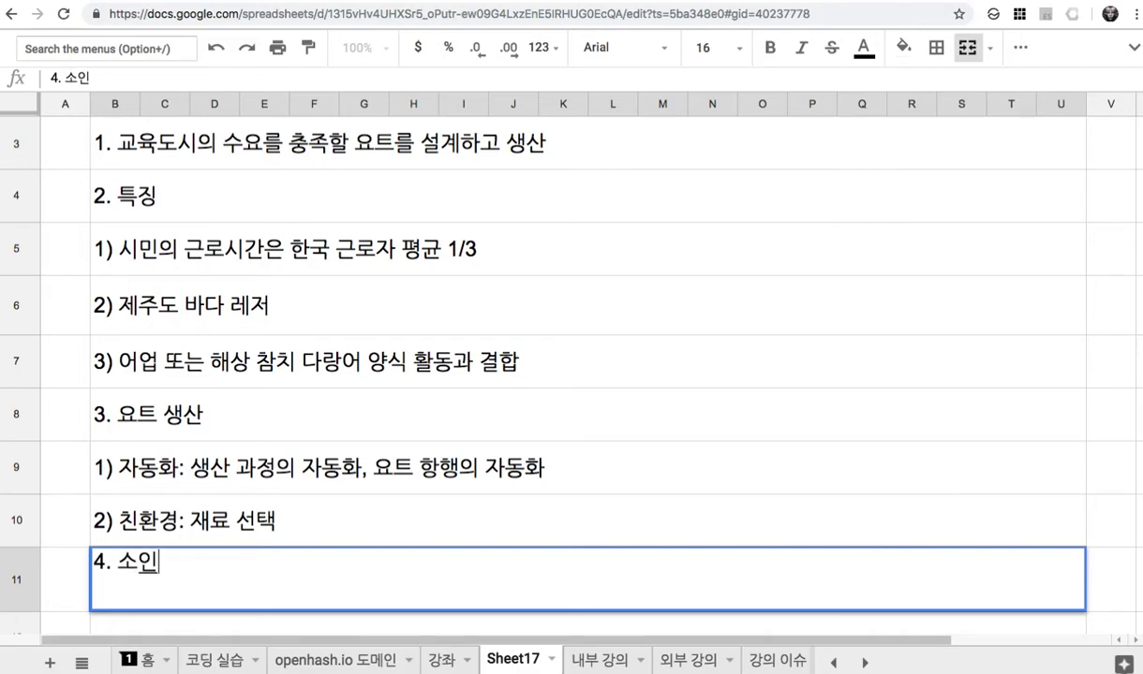
{"action": "key", "text": "BackSpace"}
{"action": "key", "text": "BackSpace"}
{"action": "type", "text": "형 요트부터 "}
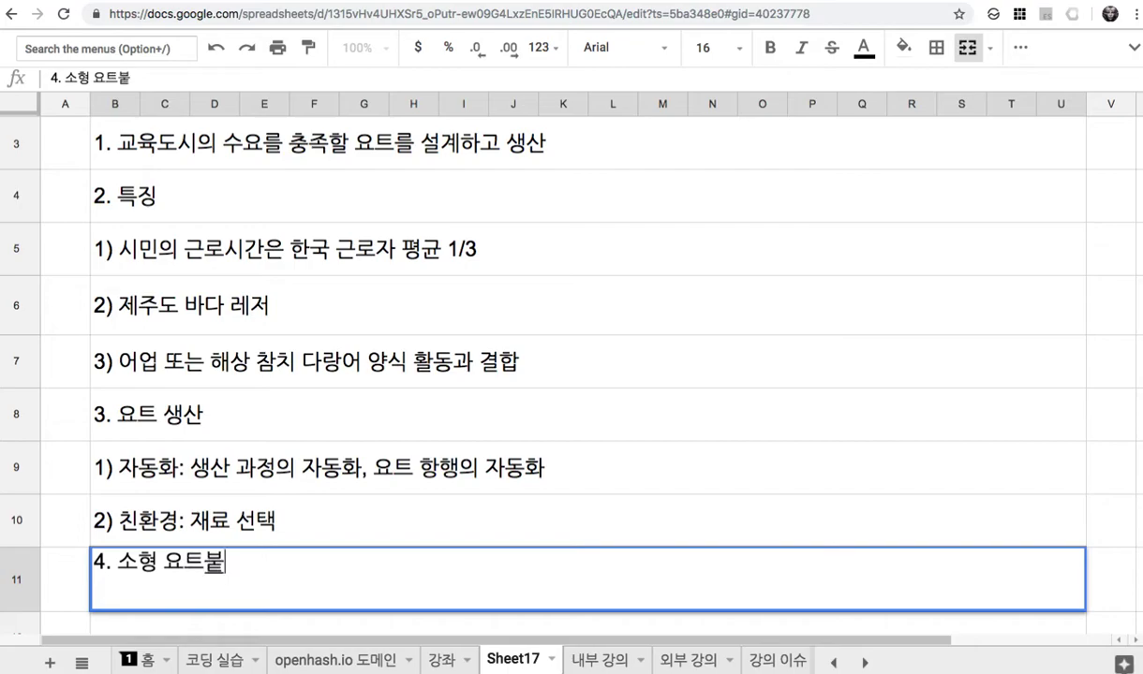
{"action": "type", "text": "중형까지"}
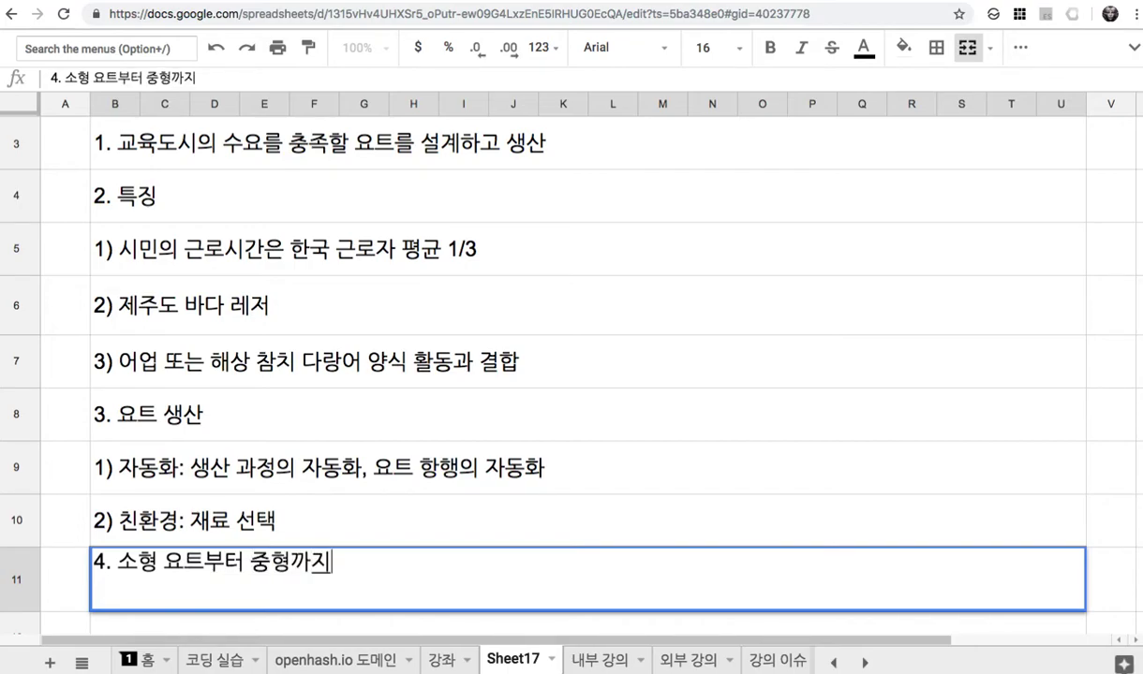
{"action": "type", "text": "."}
{"action": "left_click", "coordinate": [207, 523]}
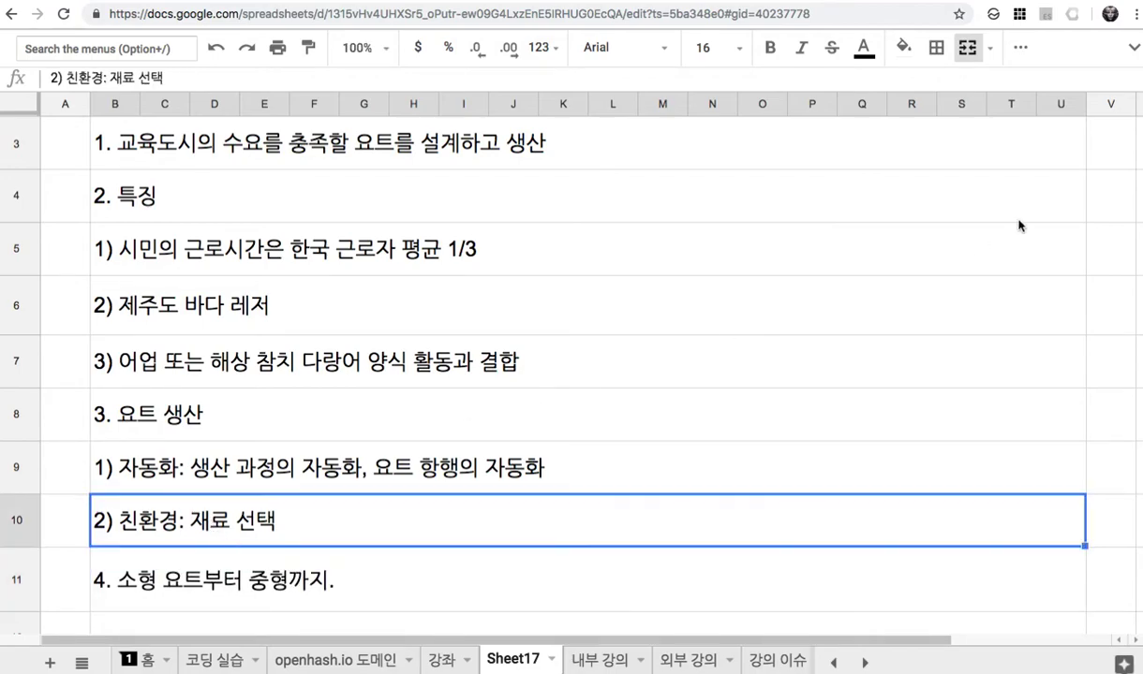
Enter "5. 자율항행이 가능한 요트" in row 12
{"action": "scroll", "coordinate": [562, 374], "scroll_direction": "down", "scroll_amount": 5}
{"action": "scroll", "coordinate": [562, 375], "scroll_direction": "down", "scroll_amount": 3}
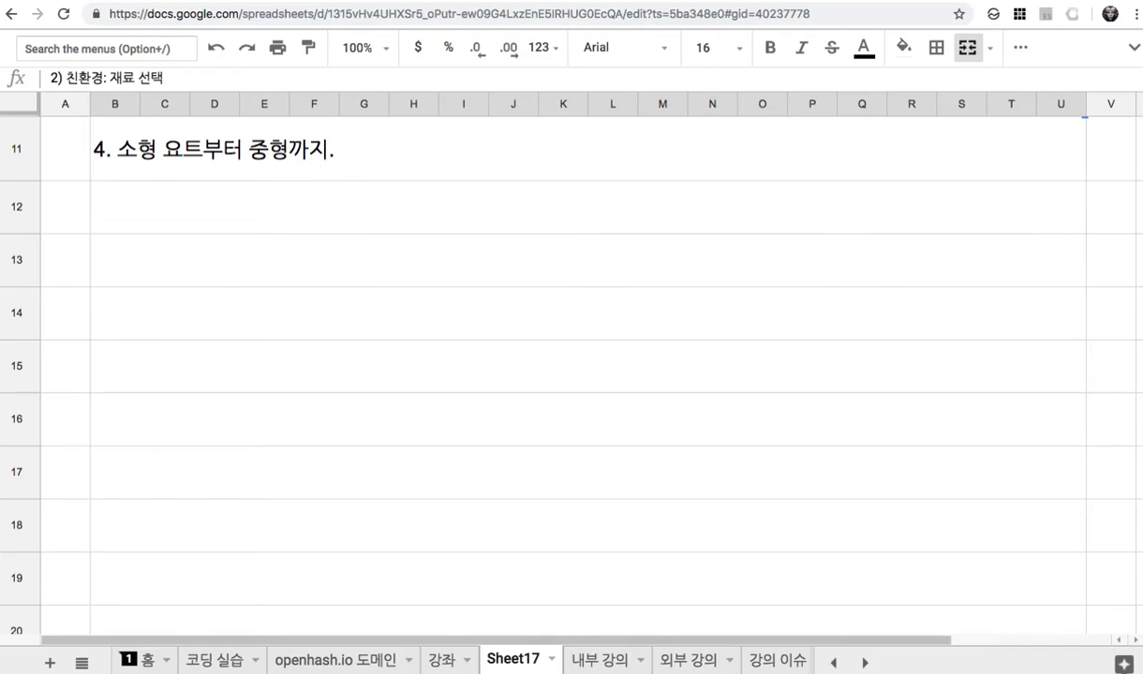
{"action": "left_click", "coordinate": [851, 207]}
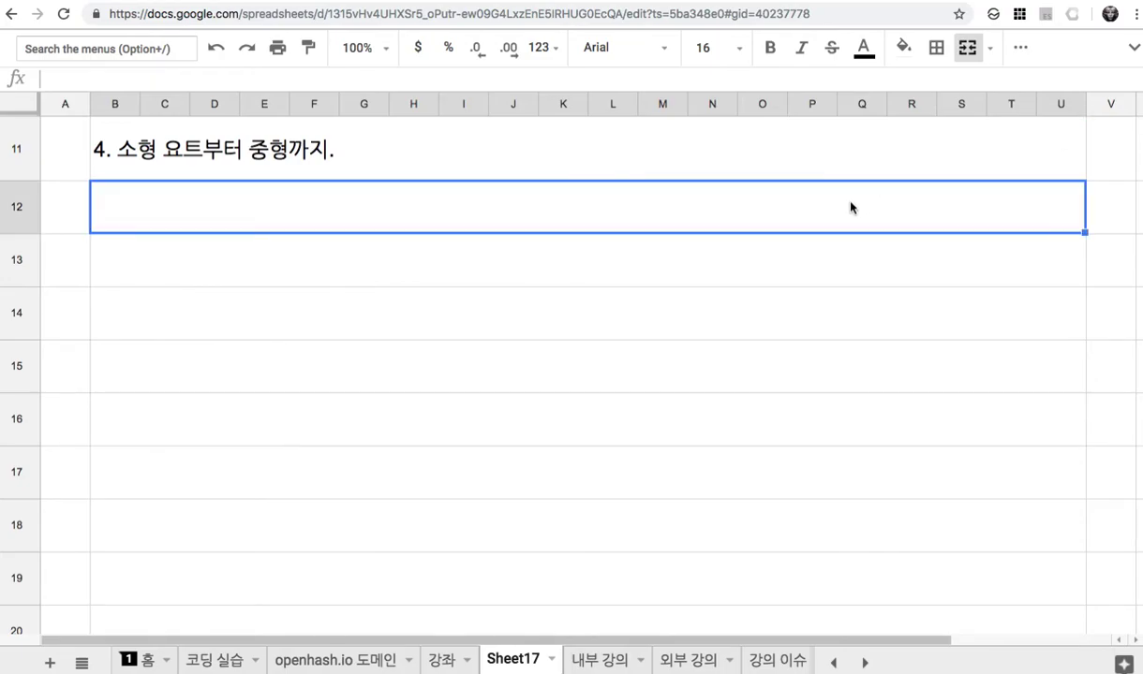
{"action": "type", "text": "5. 장"}
{"action": "type", "text": "율항행"}
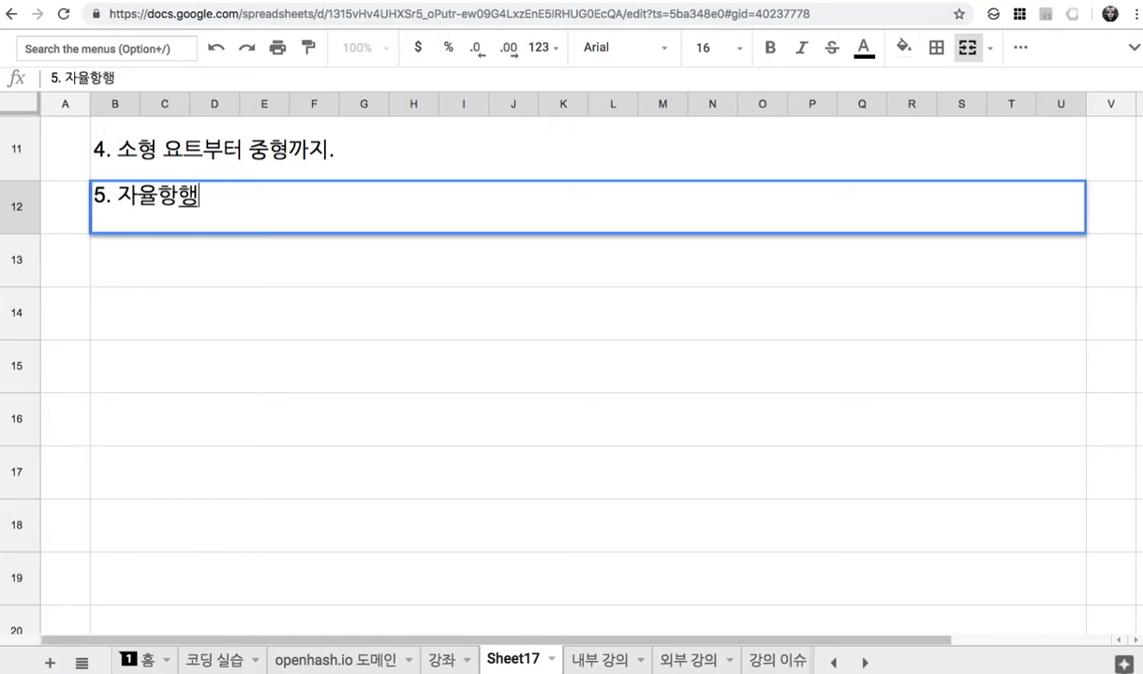
{"action": "type", "text": "이 가능한 요"}
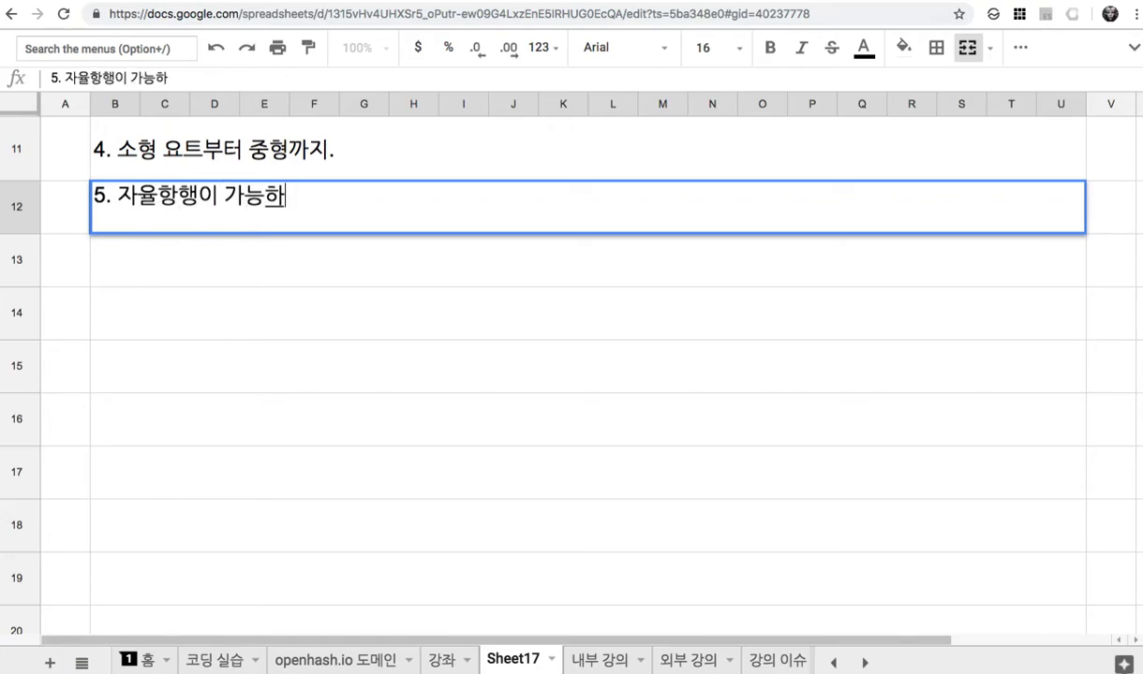
{"action": "type", "text": "트"}
{"action": "key", "text": "Return"}
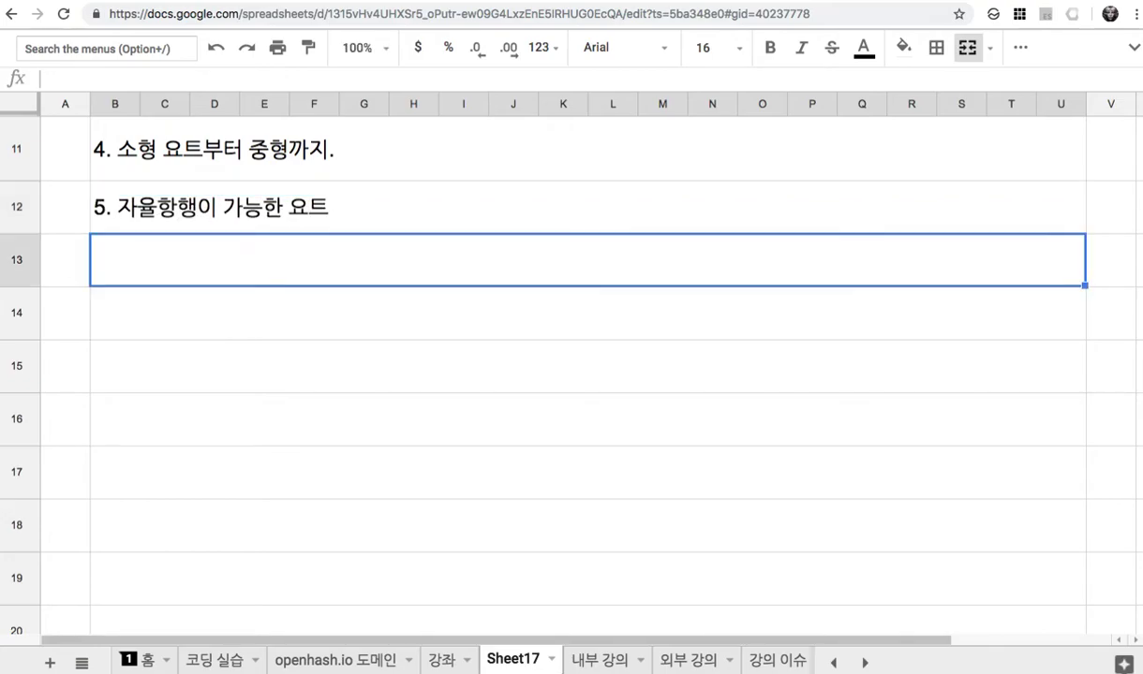
Write "6. 나무를 재료로 사용" in row 13
{"action": "type", "text": "6. "}
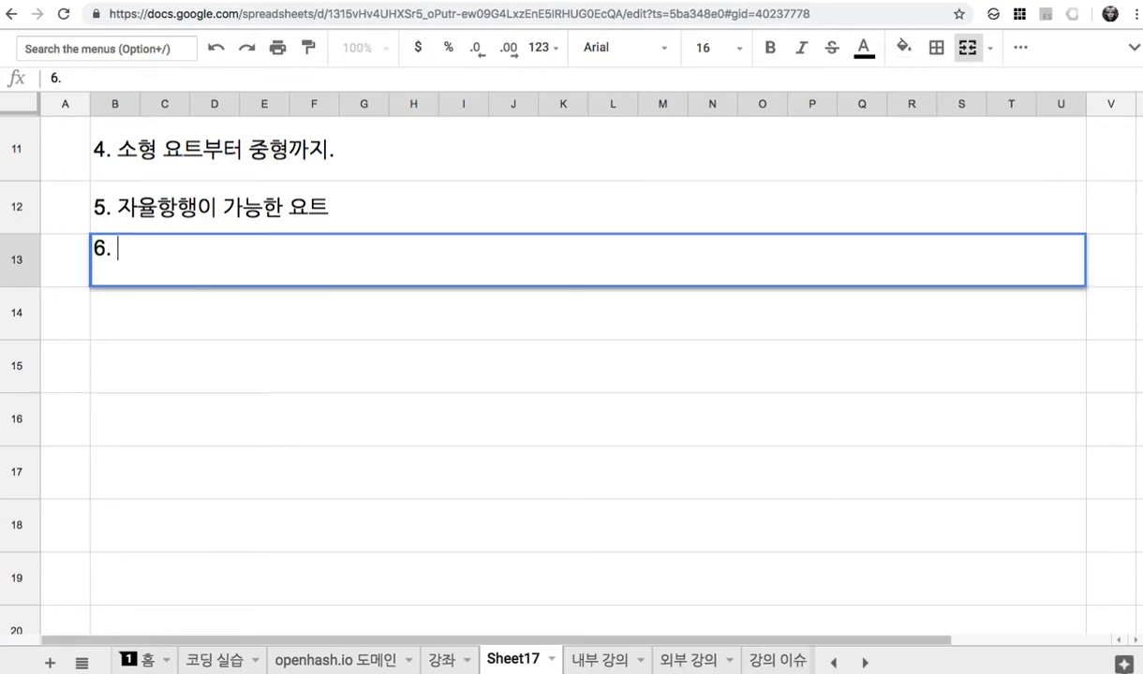
{"action": "type", "text": "나무르를 재료"}
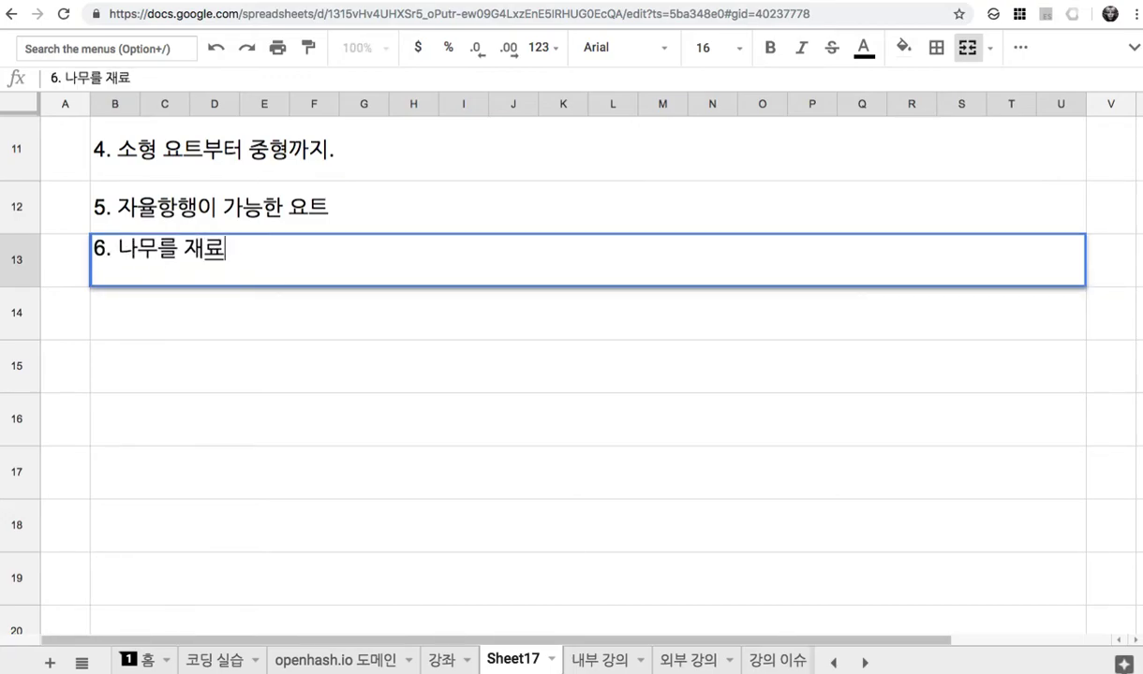
{"action": "type", "text": "로 사용"}
Reword the row 13 text to "6. 나무와 천 재료를 사용" and commit the cell
{"action": "key", "text": "Left"}
{"action": "key", "text": "Left"}
{"action": "key", "text": "Left"}
{"action": "key", "text": "Left"}
{"action": "key", "text": "Left"}
{"action": "key", "text": "Left"}
{"action": "key", "text": "Left"}
{"action": "key", "text": "shift+Left"}
{"action": "type", "text": "와 천"}
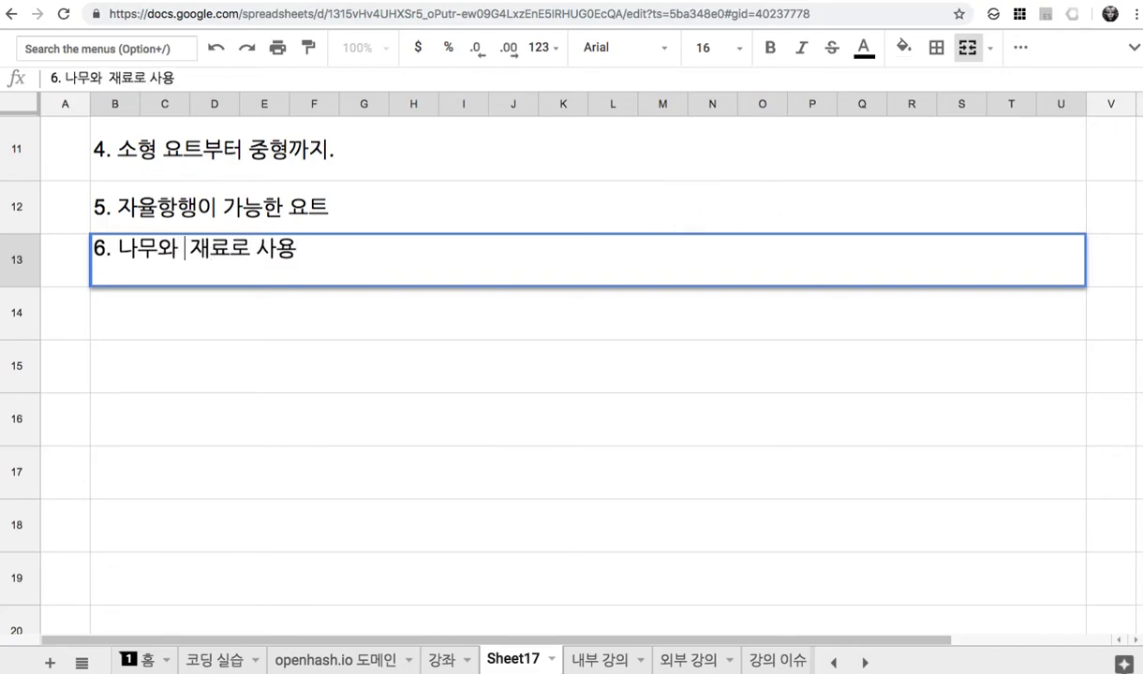
{"action": "left_click_drag", "start_coordinate": [245, 249], "coordinate": [263, 250]}
{"action": "type", "text": "를"}
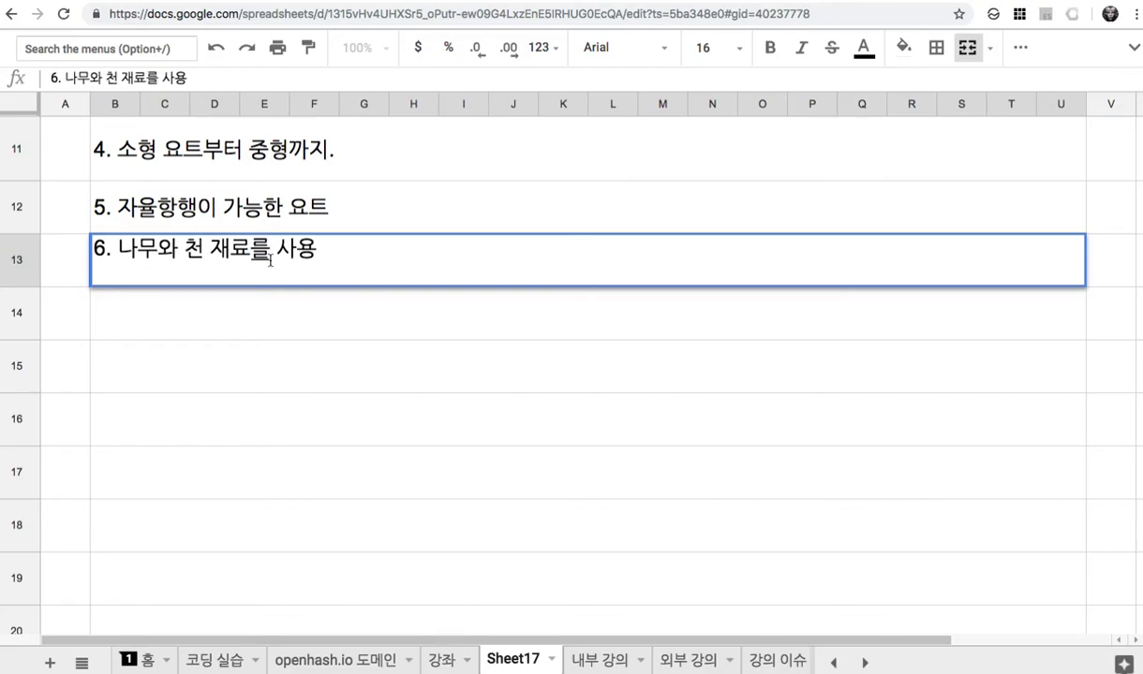
{"action": "key", "text": "Return"}
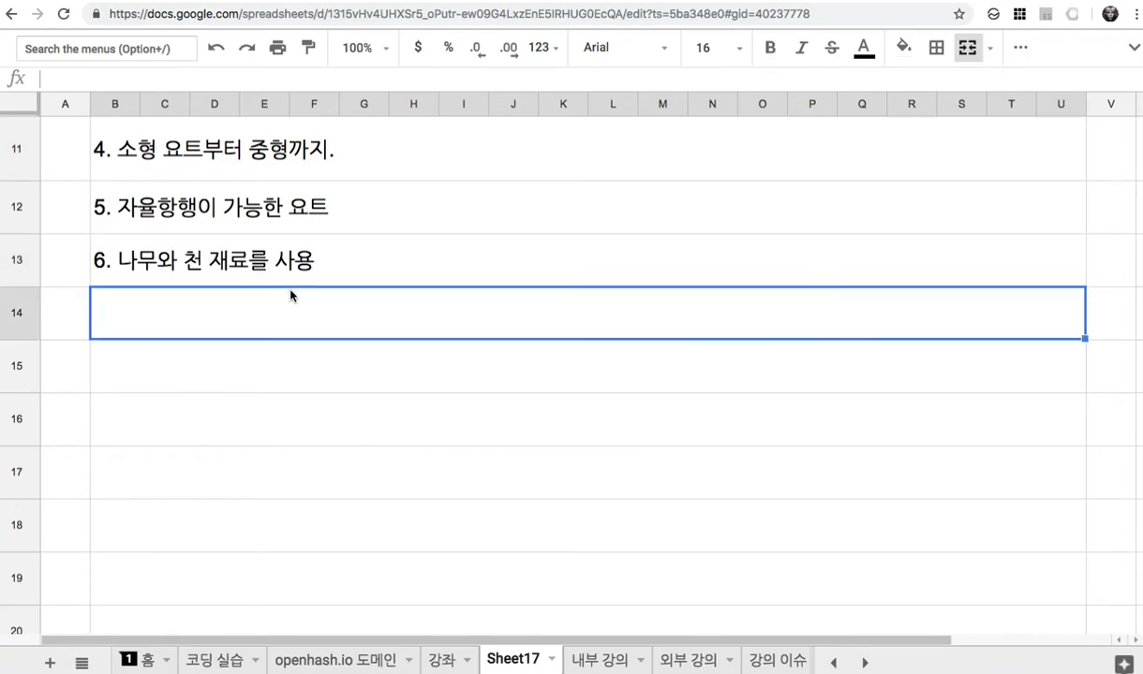
Enter "7. 레저와 어업 활동 공히 이용할 수 있는 설계" in row 14 and commit the cell
{"action": "type", "text": "7. 렜ㅓ와 어업 "}
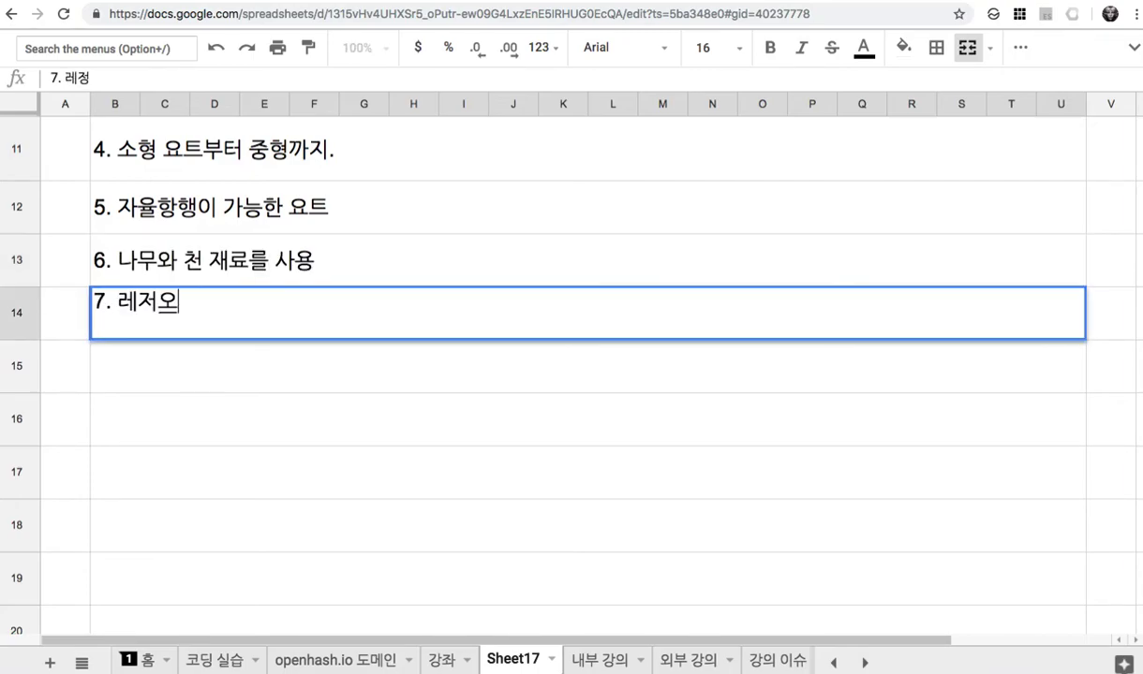
{"action": "type", "text": "활"}
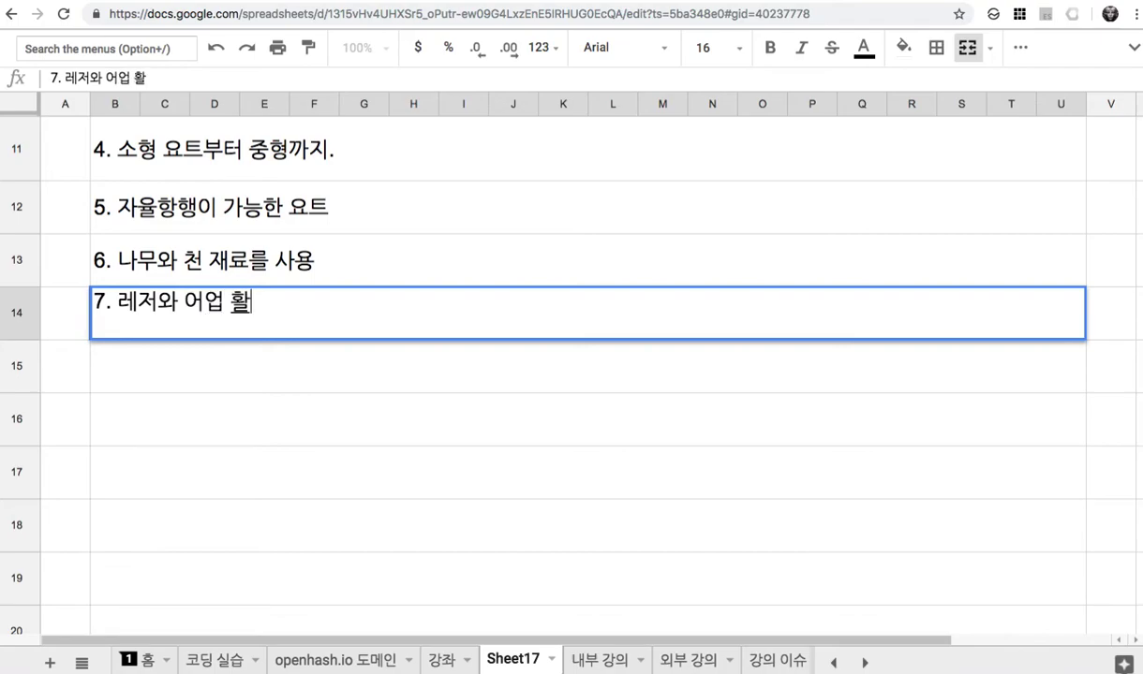
{"action": "type", "text": "동 ㅗ공"}
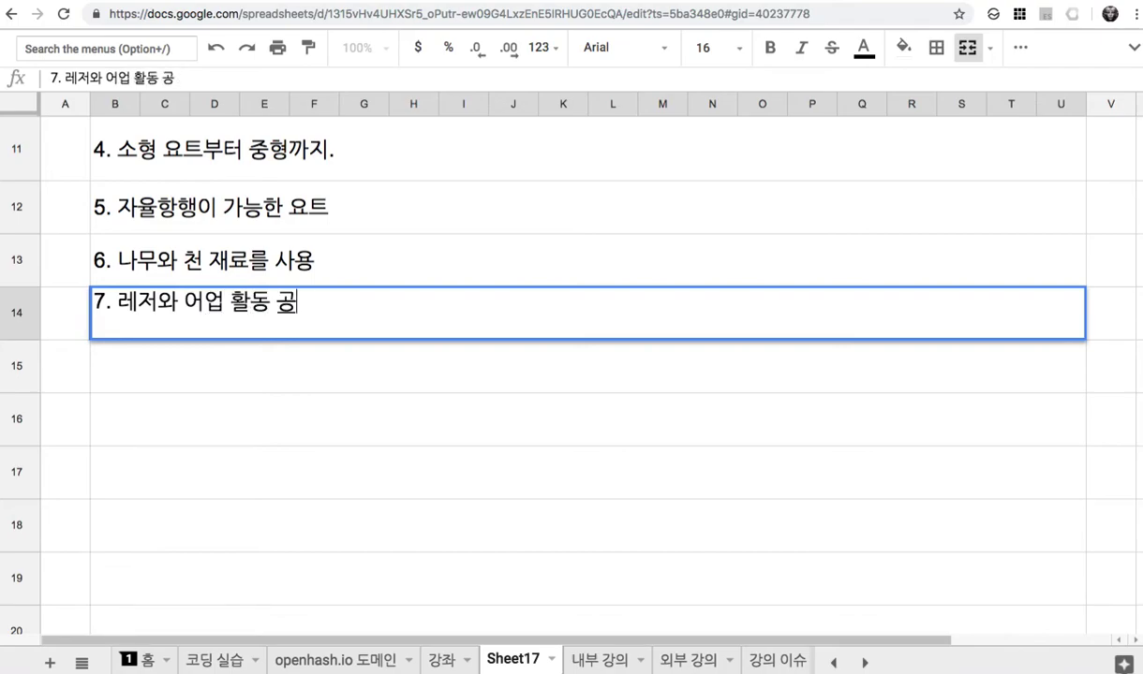
{"action": "type", "text": "히 이요용할 수"}
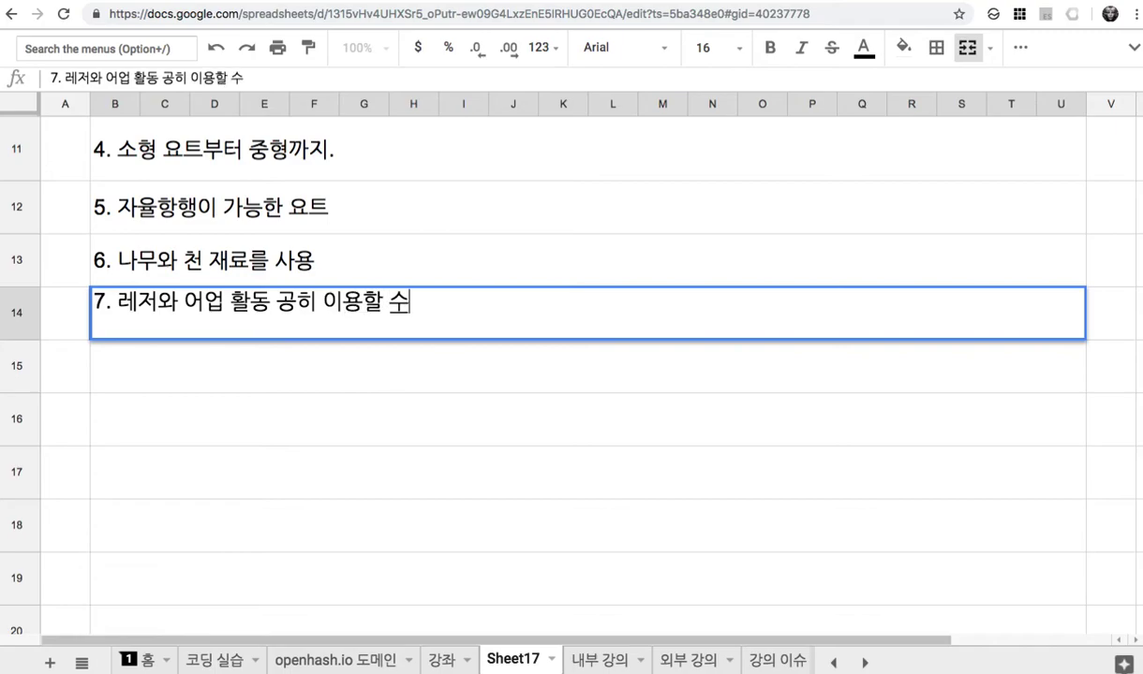
{"action": "type", "text": " 있는 섥계"}
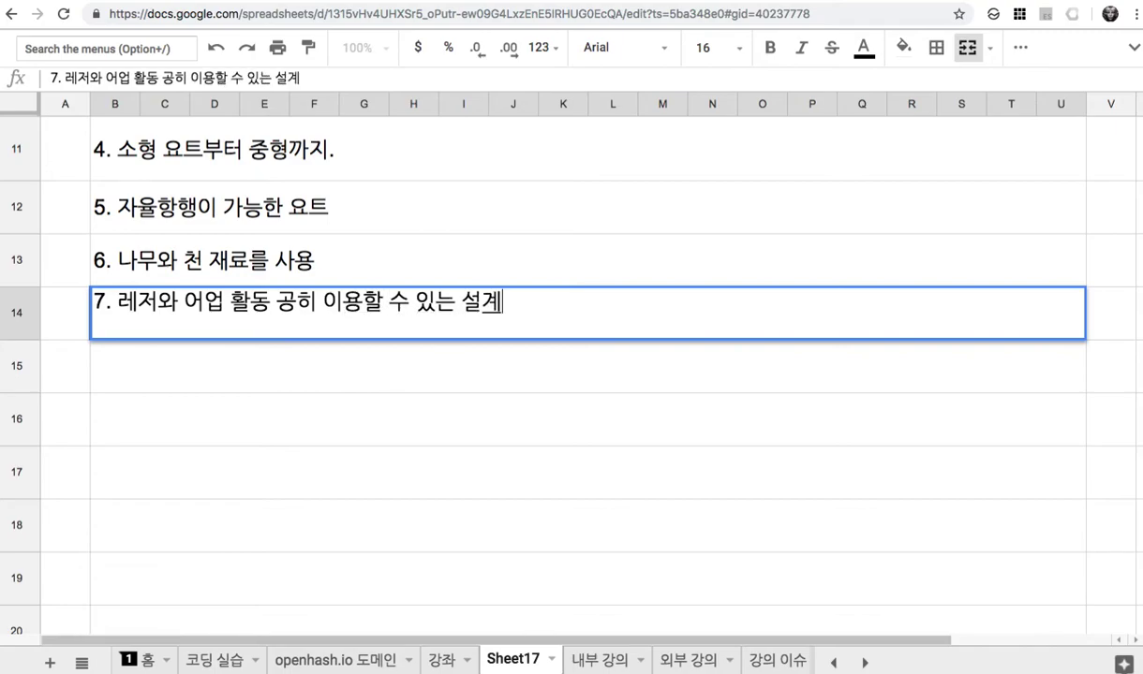
{"action": "key", "text": "Return"}
Write "8. 보편적 레저 - 도시가 일정 수의 요트를 보유하고, 시민들이 공유" in row 15
{"action": "type", "text": "8. 보"}
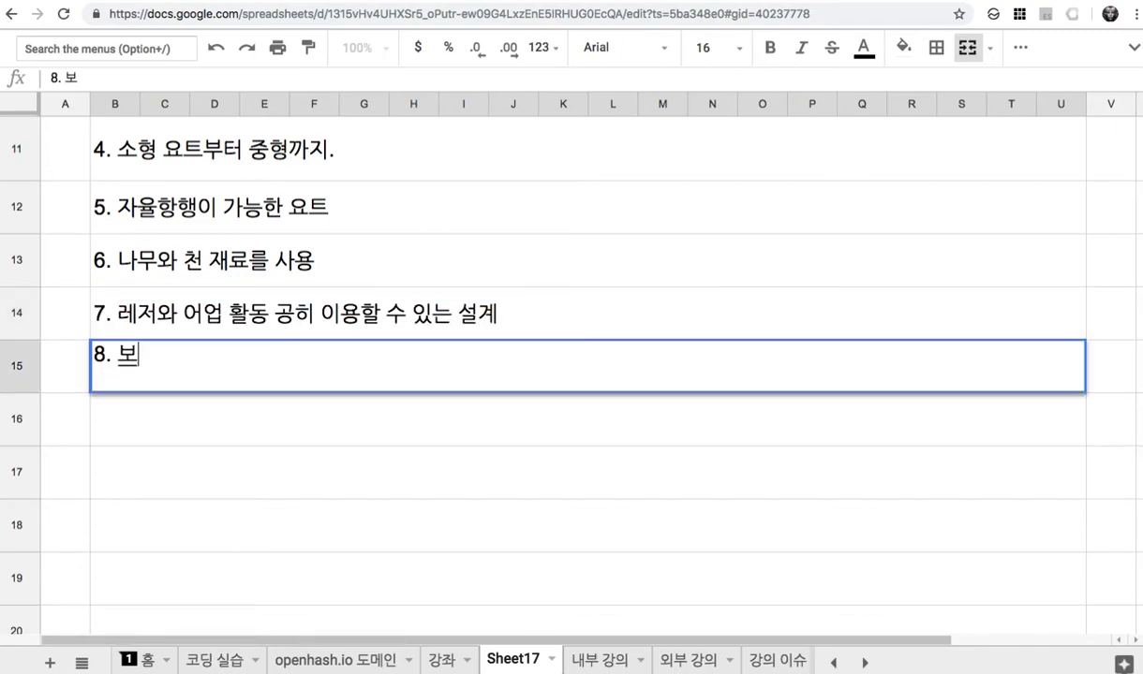
{"action": "type", "text": "편적 레"}
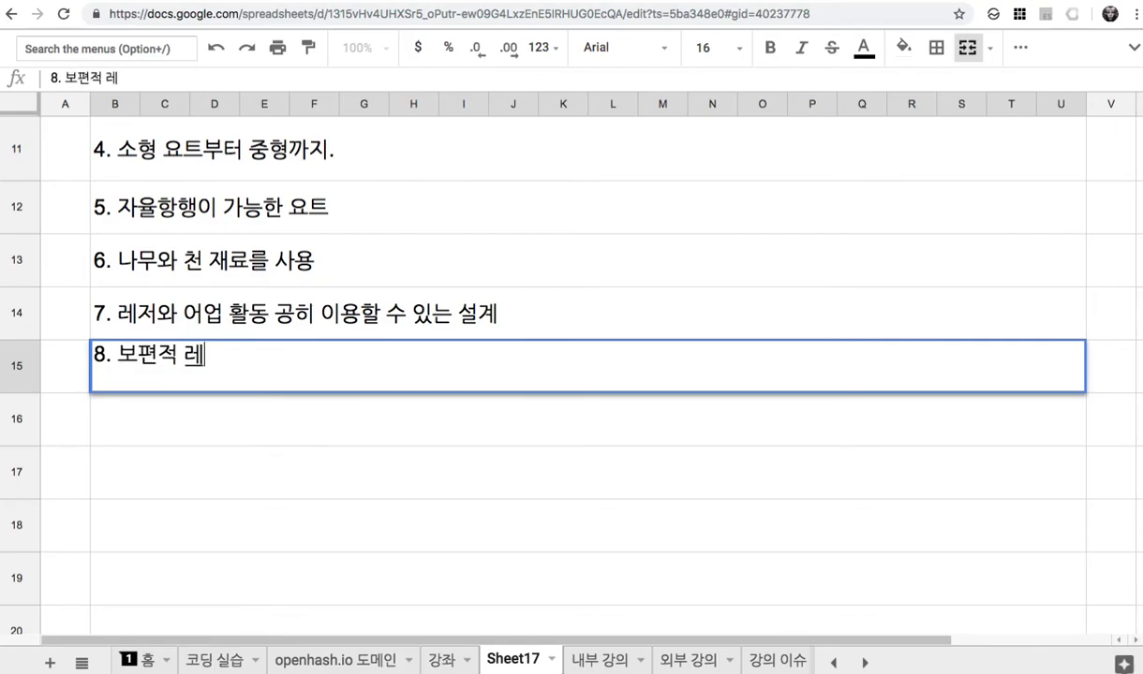
{"action": "type", "text": "저 - 도시에"}
{"action": "key", "text": "BackSpace"}
{"action": "key", "text": "BackSpace"}
{"action": "type", "text": "가 일"}
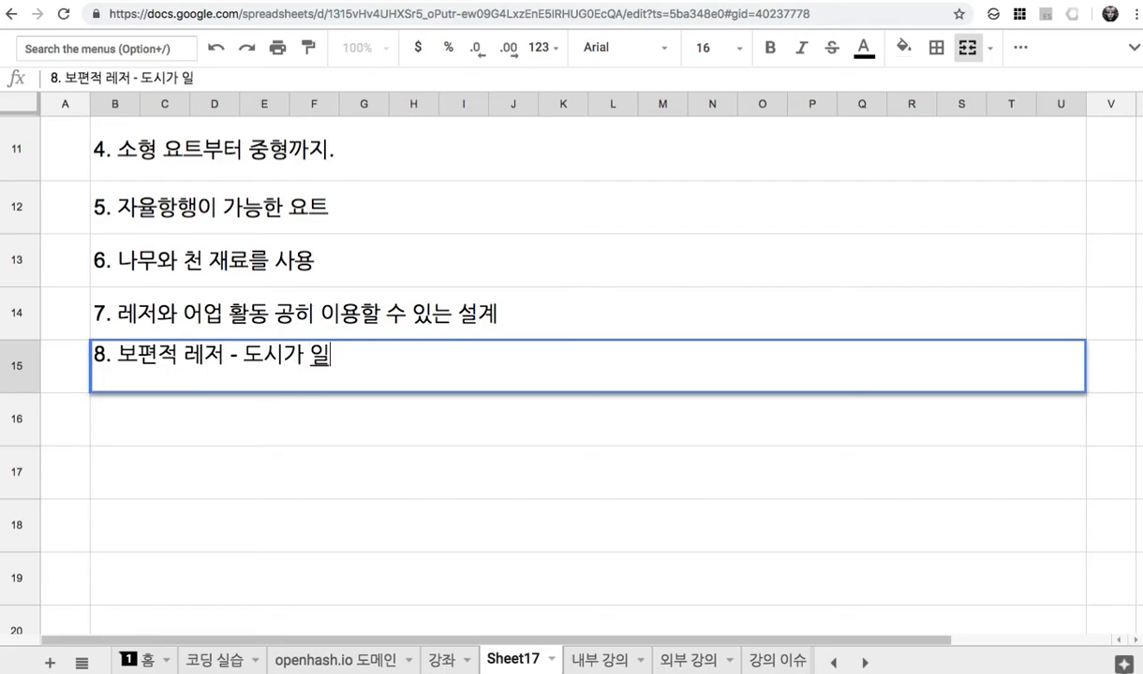
{"action": "type", "text": "정 수의 요"}
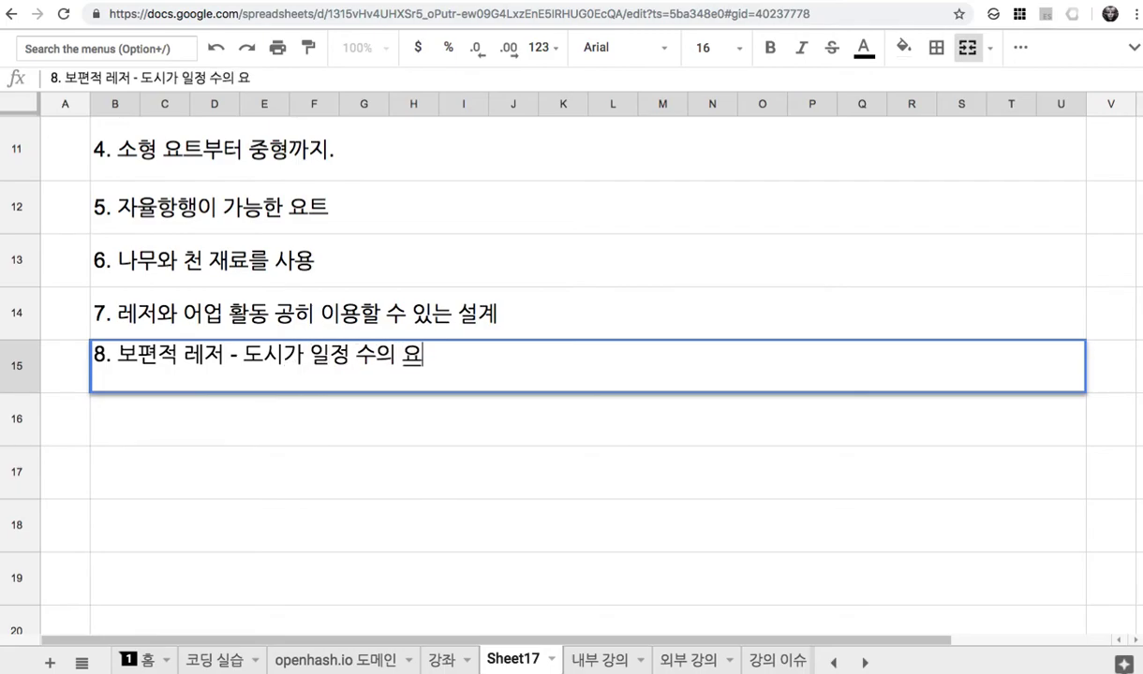
{"action": "type", "text": "트를 보유"}
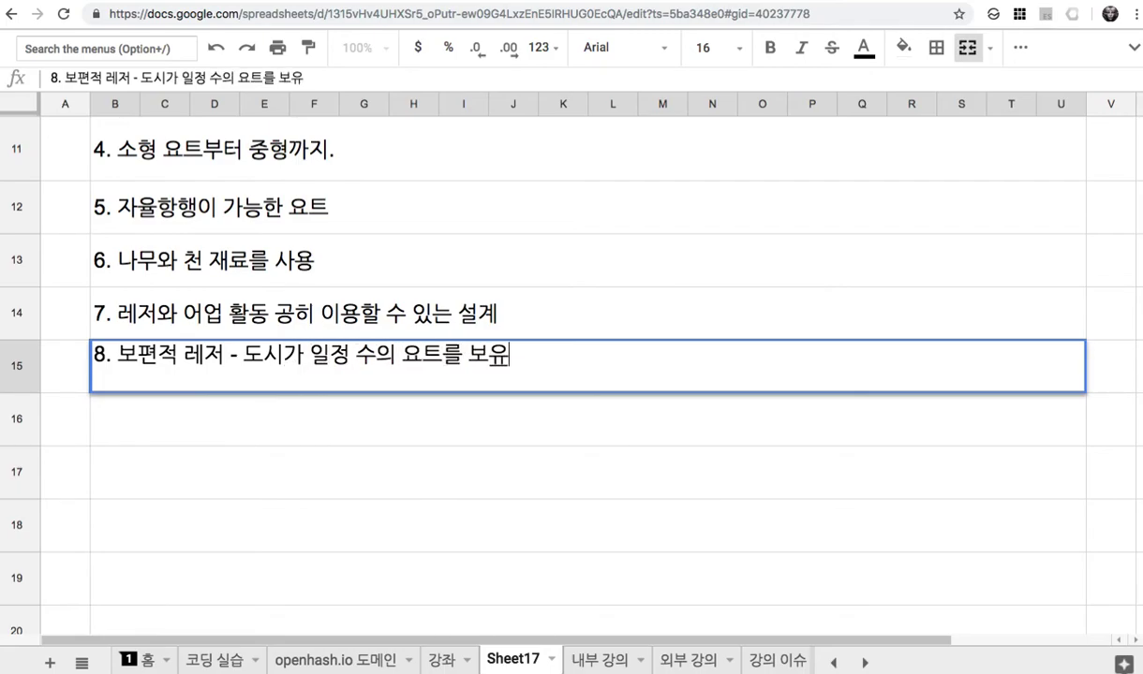
{"action": "type", "text": "하고, 시민들이 공ㅇ"}
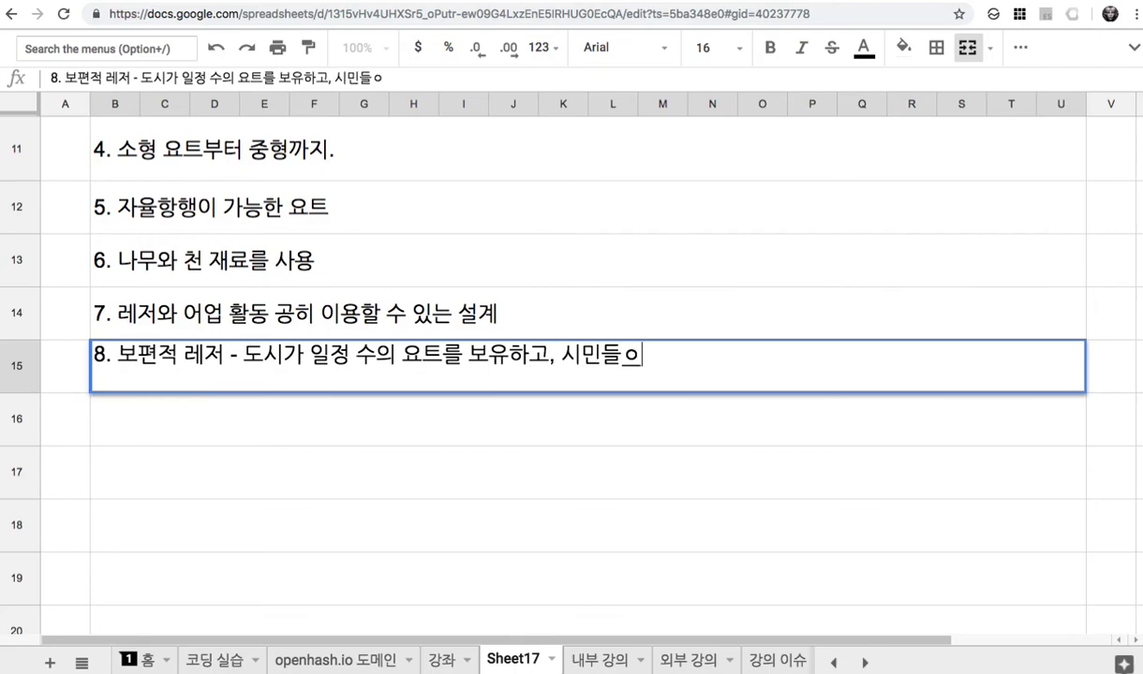
{"action": "type", "text": "ㅠ"}
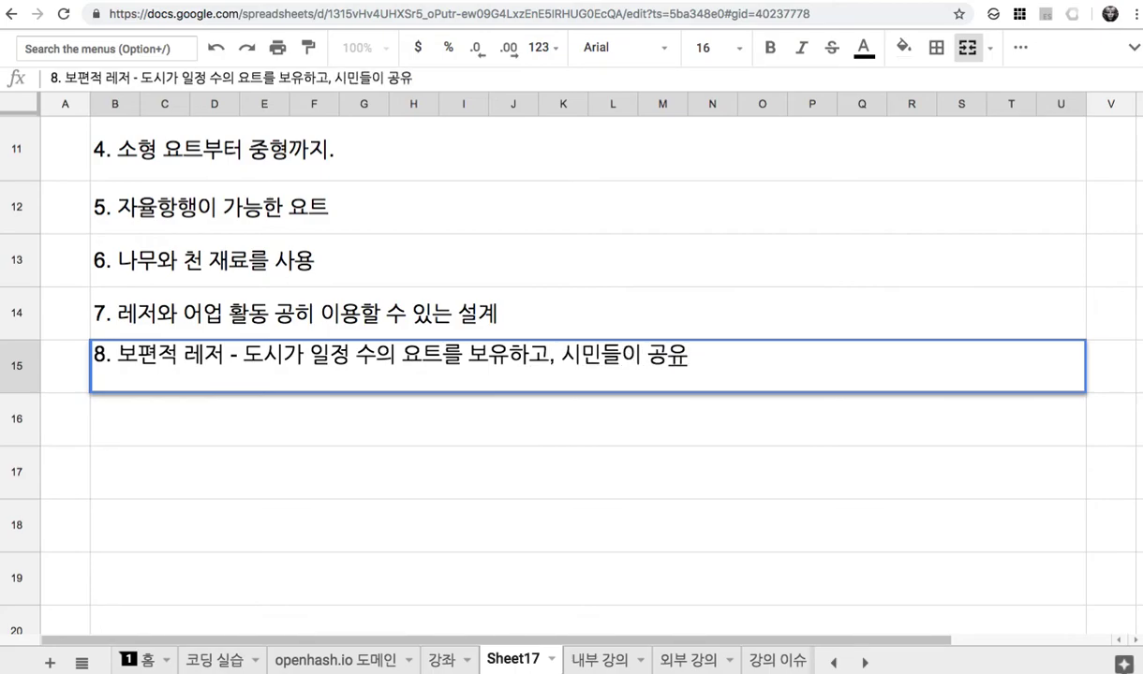
Insert "그 이용 시간을" before the final word "공유" in row 15 and commit the cell
{"action": "key", "text": "Left"}
{"action": "key", "text": "Left"}
{"action": "type", "text": "그 이용 시간을"}
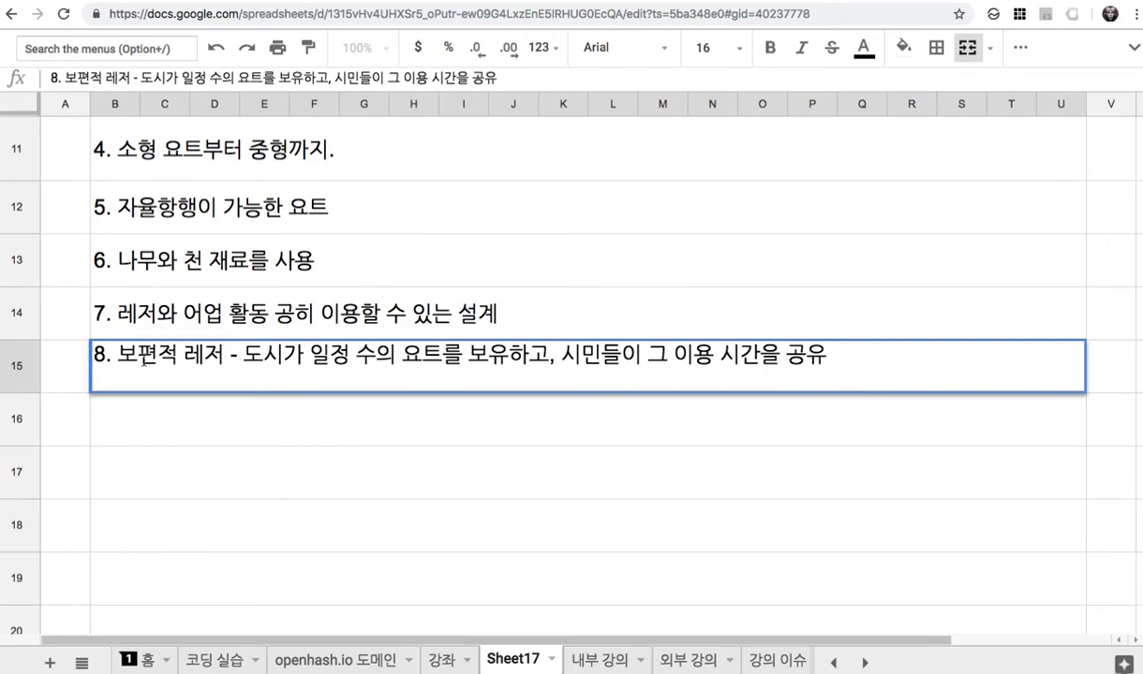
{"action": "left_click", "coordinate": [246, 429]}
Extend the row 2 title to "Yacht = 공공 요트 수풀" and commit it
{"action": "scroll", "coordinate": [246, 429], "scroll_direction": "up", "scroll_amount": 8}
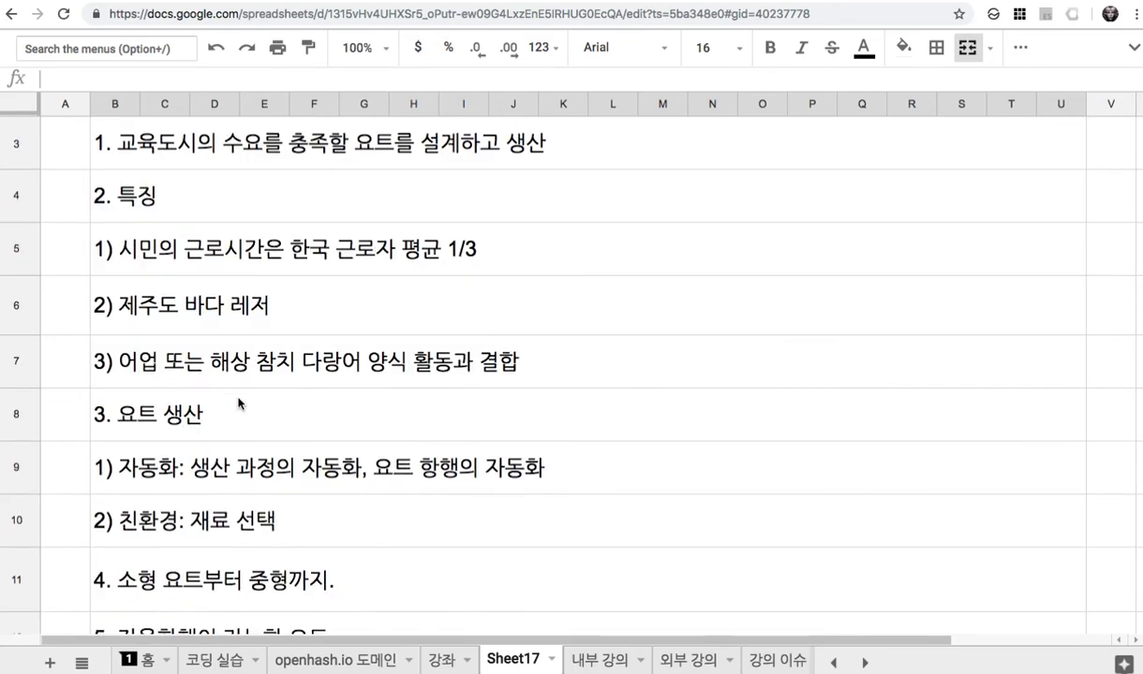
{"action": "left_click", "coordinate": [423, 238]}
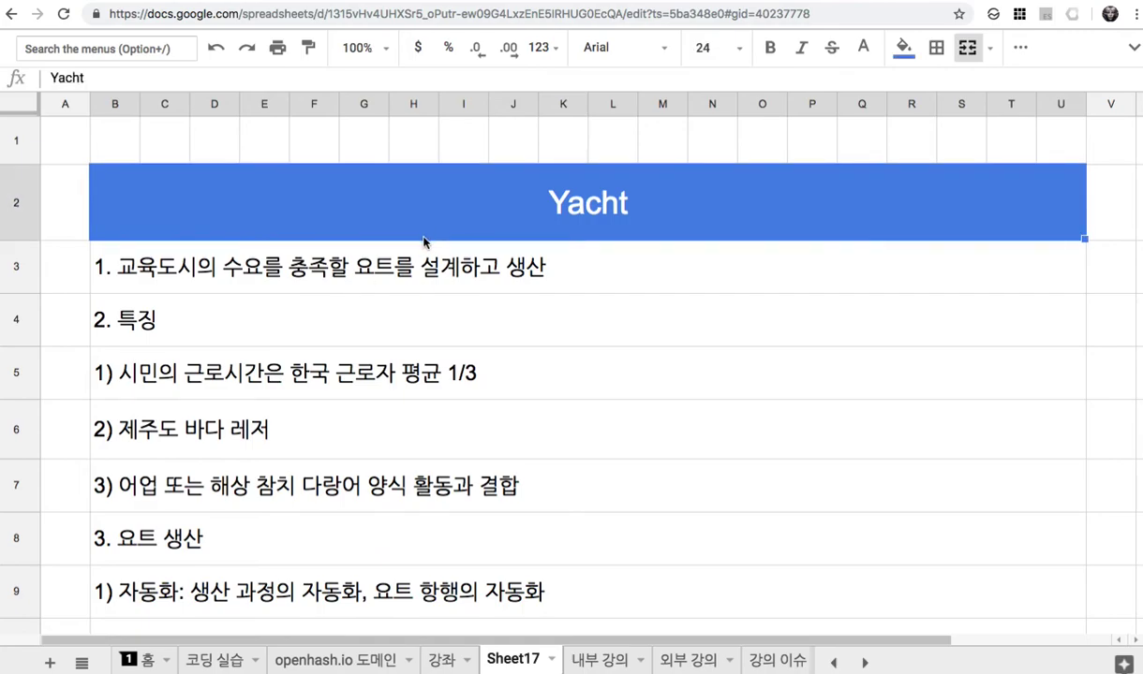
{"action": "double_click", "coordinate": [496, 201]}
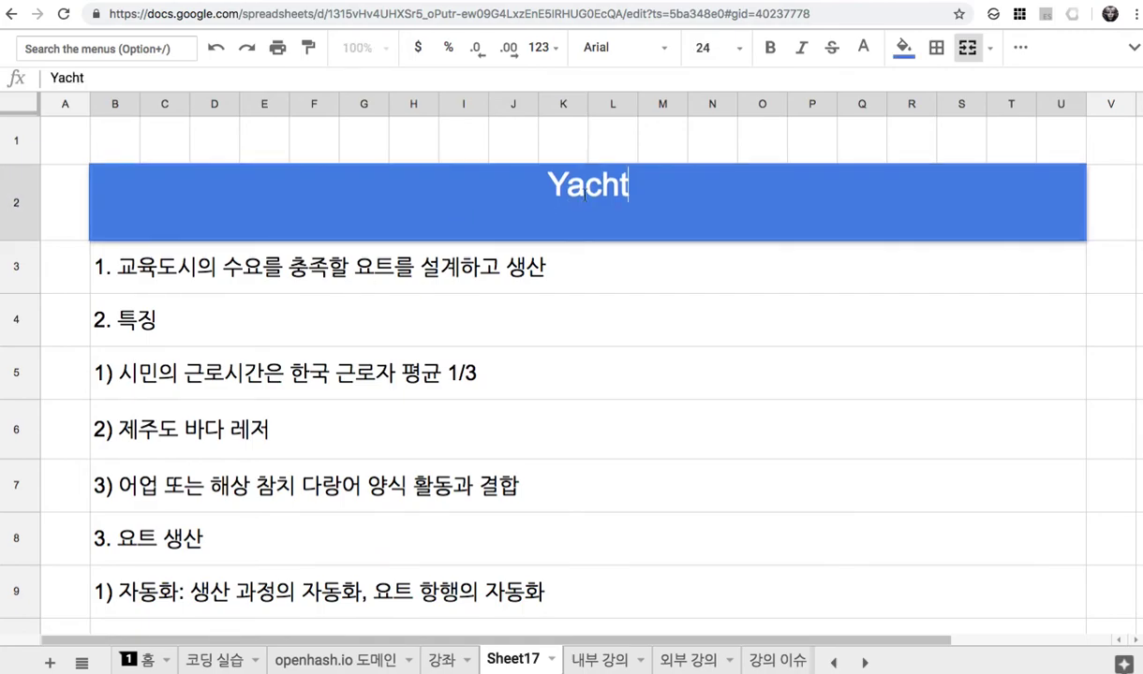
{"action": "type", "text": "= "}
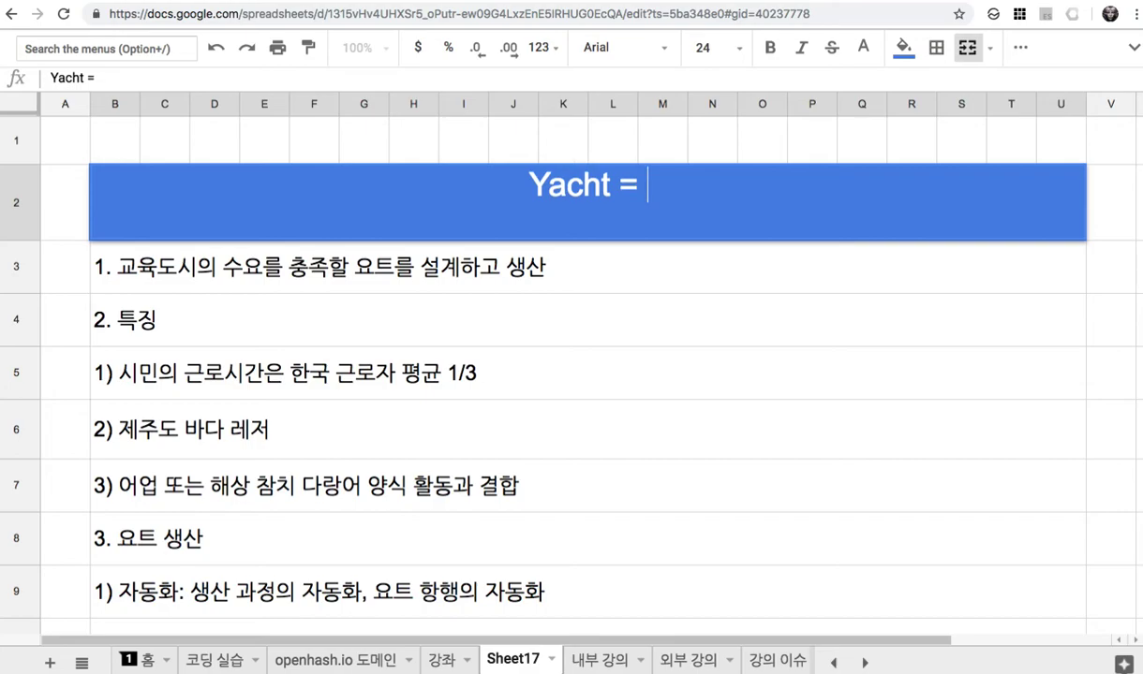
{"action": "type", "text": "공공 요트 수풀"}
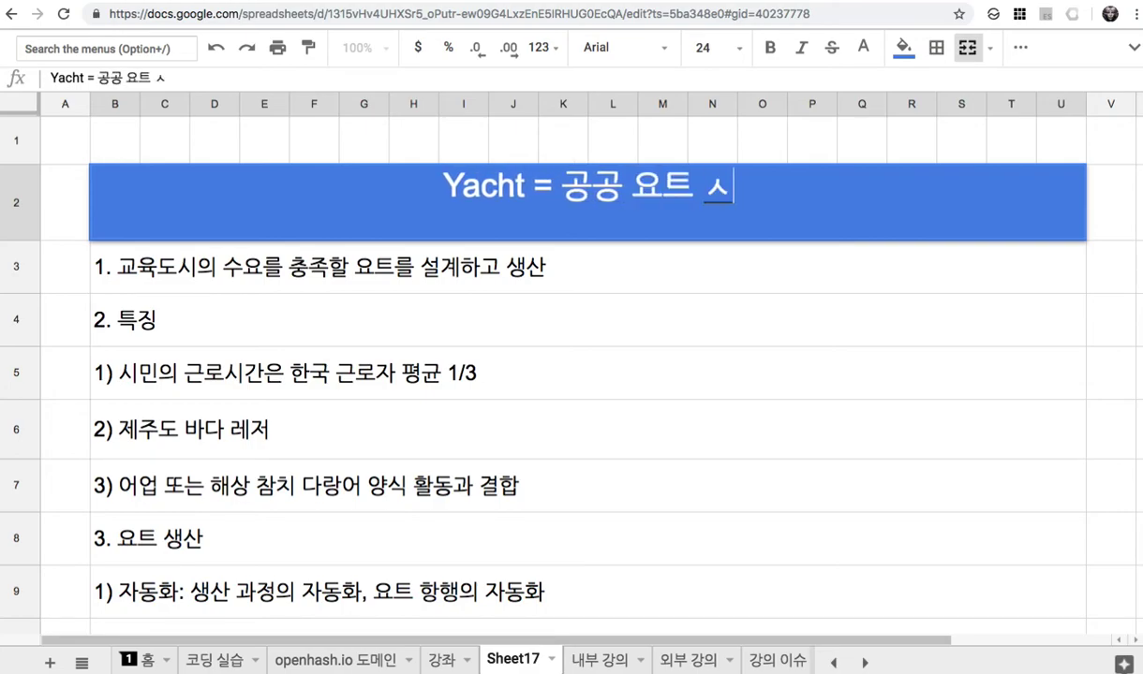
{"action": "left_click", "coordinate": [604, 309]}
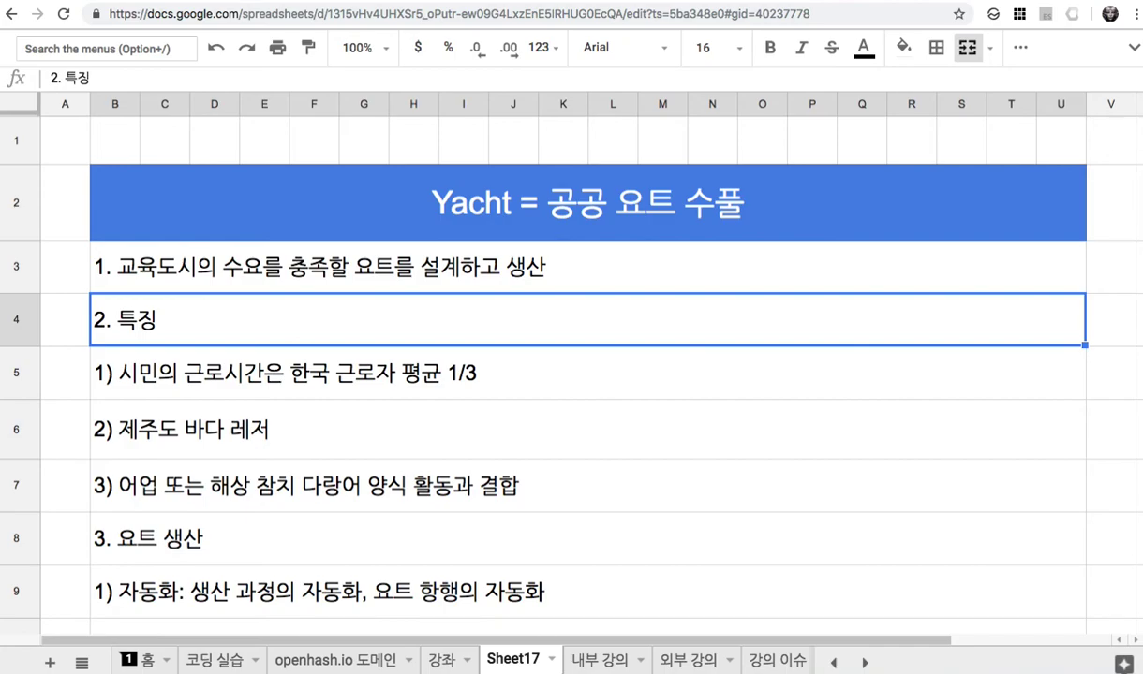
Begin row 16, below the universal leisure item, with the text "9. 친환경"
{"action": "scroll", "coordinate": [543, 365], "scroll_direction": "down", "scroll_amount": 15}
{"action": "scroll", "coordinate": [544, 365], "scroll_direction": "up", "scroll_amount": 10}
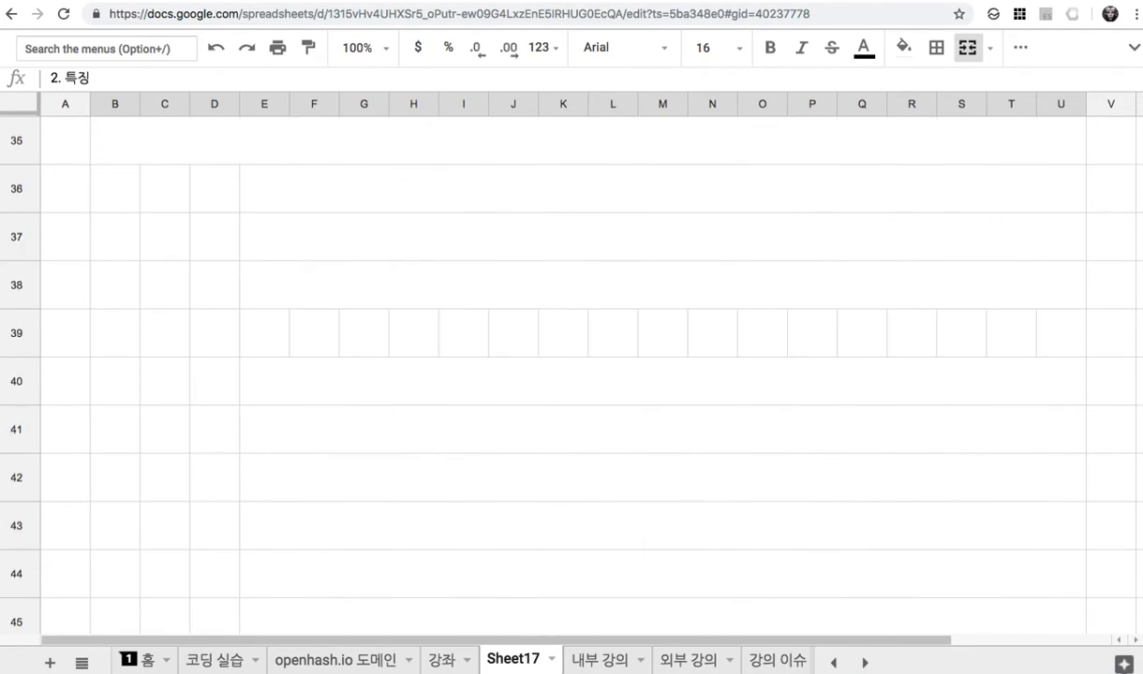
{"action": "scroll", "coordinate": [543, 365], "scroll_direction": "up", "scroll_amount": 3}
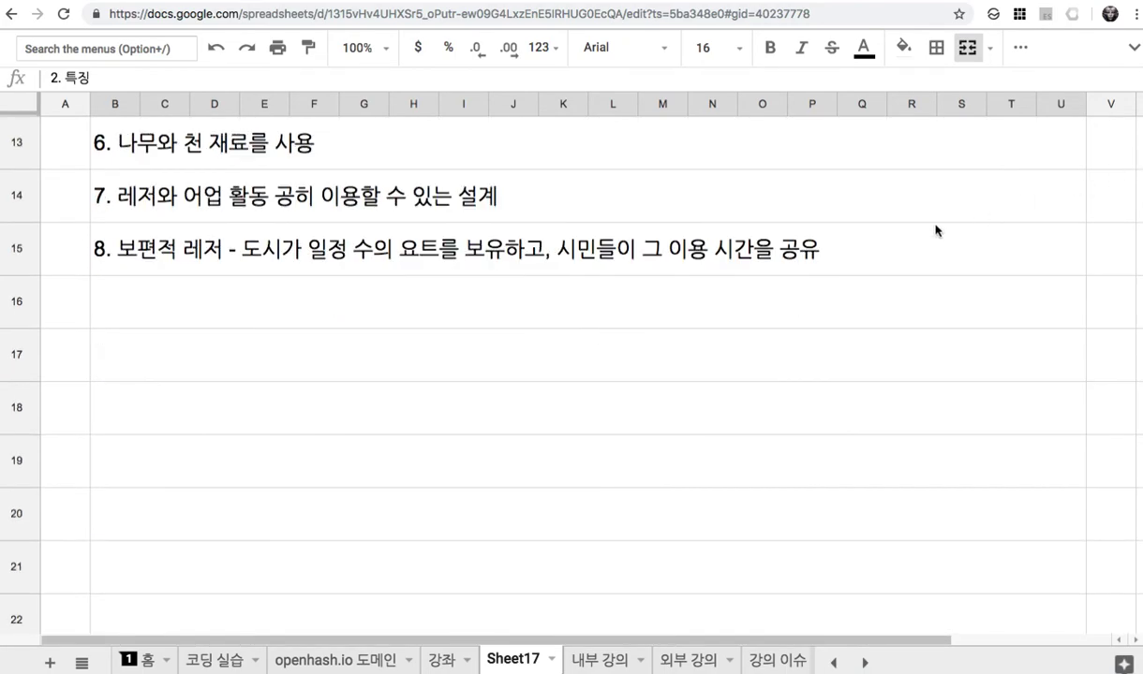
{"action": "left_click", "coordinate": [808, 300]}
{"action": "type", "text": "9"}
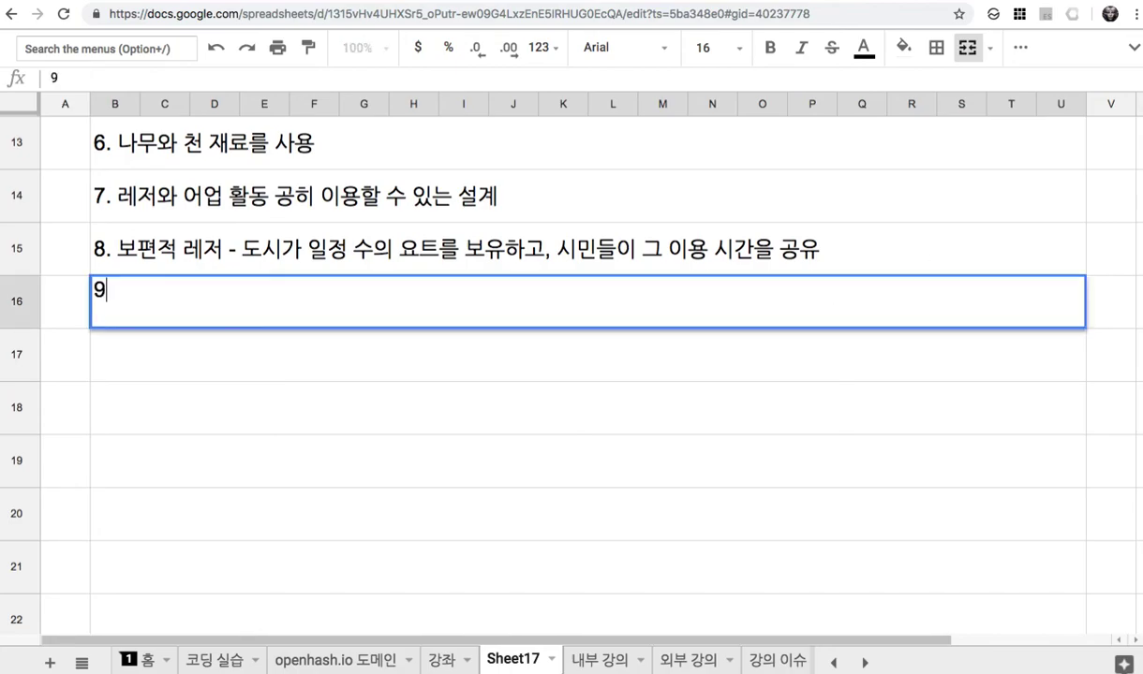
{"action": "type", "text": ". 그러한 ㅇㅛ트르"}
{"action": "key", "text": "BackSpace"}
{"action": "key", "text": "BackSpace"}
{"action": "key", "text": "BackSpace"}
{"action": "key", "text": "BackSpace"}
{"action": "key", "text": "BackSpace"}
{"action": "key", "text": "BackSpace"}
{"action": "key", "text": "BackSpace"}
{"action": "key", "text": "BackSpace"}
{"action": "key", "text": "BackSpace"}
{"action": "type", "text": "공공"}
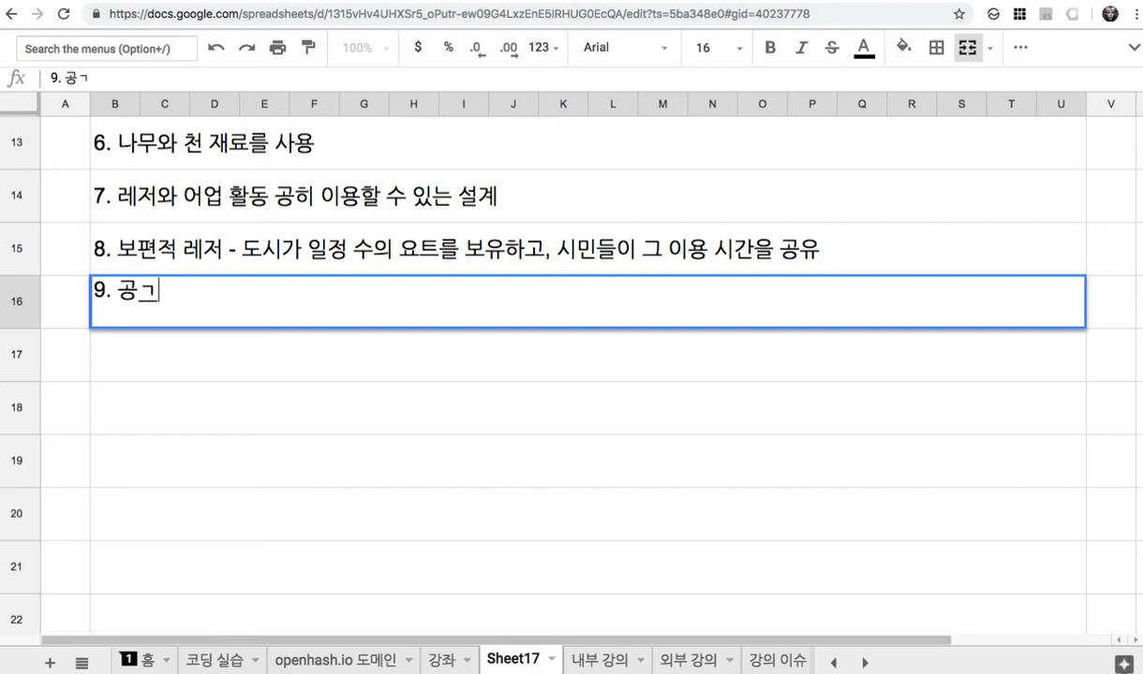
{"action": "key", "text": "BackSpace"}
{"action": "key", "text": "BackSpace"}
{"action": "type", "text": "칠환경 "}
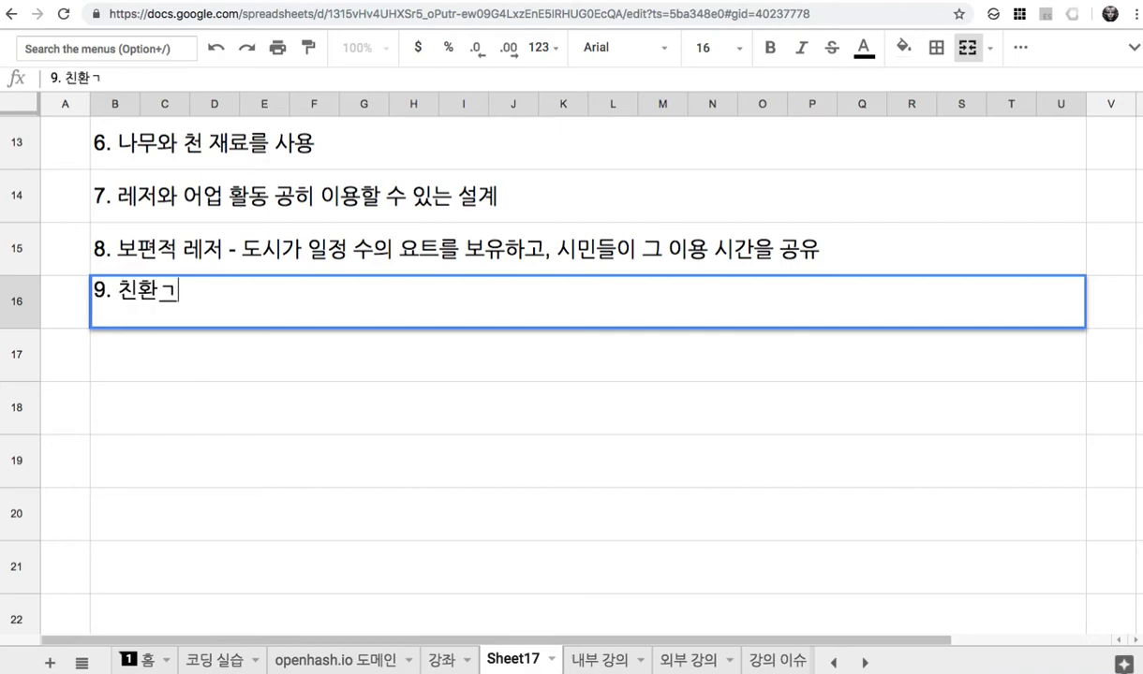
Continue the row 16 text with "자율항행 공공 요트를 설계, 생산, 관리"
{"action": "type", "text": "자유ㄹ"}
{"action": "key", "text": "BackSpace"}
{"action": "key", "text": "BackSpace"}
{"action": "type", "text": "율항"}
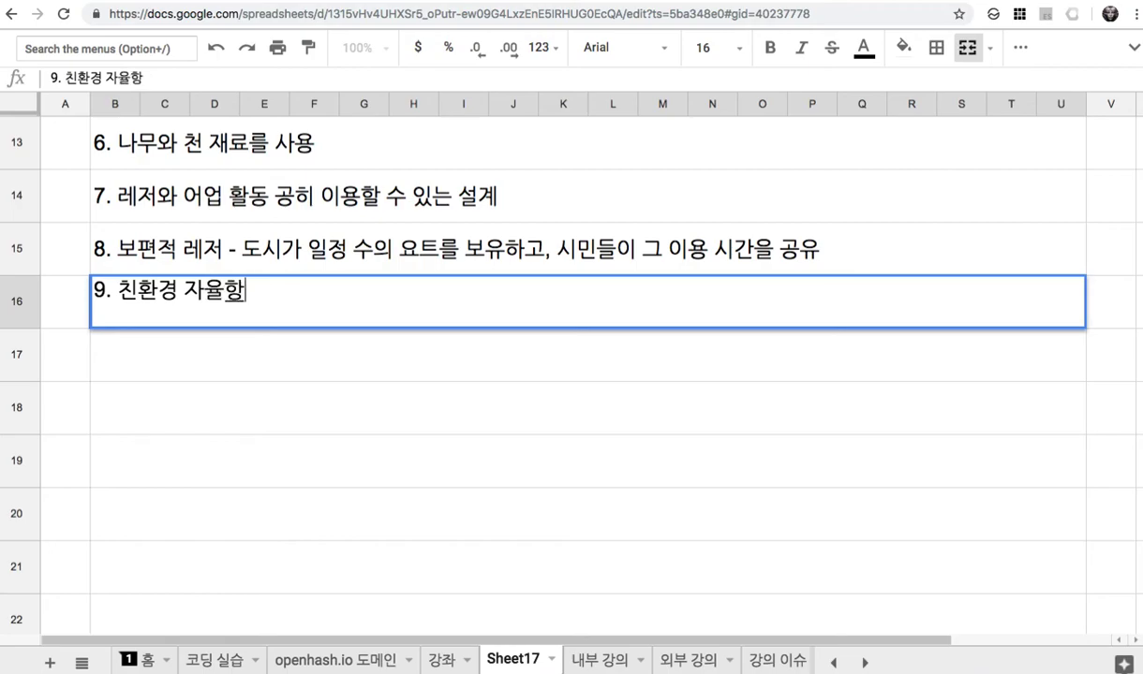
{"action": "type", "text": "행 ㄱ공공"}
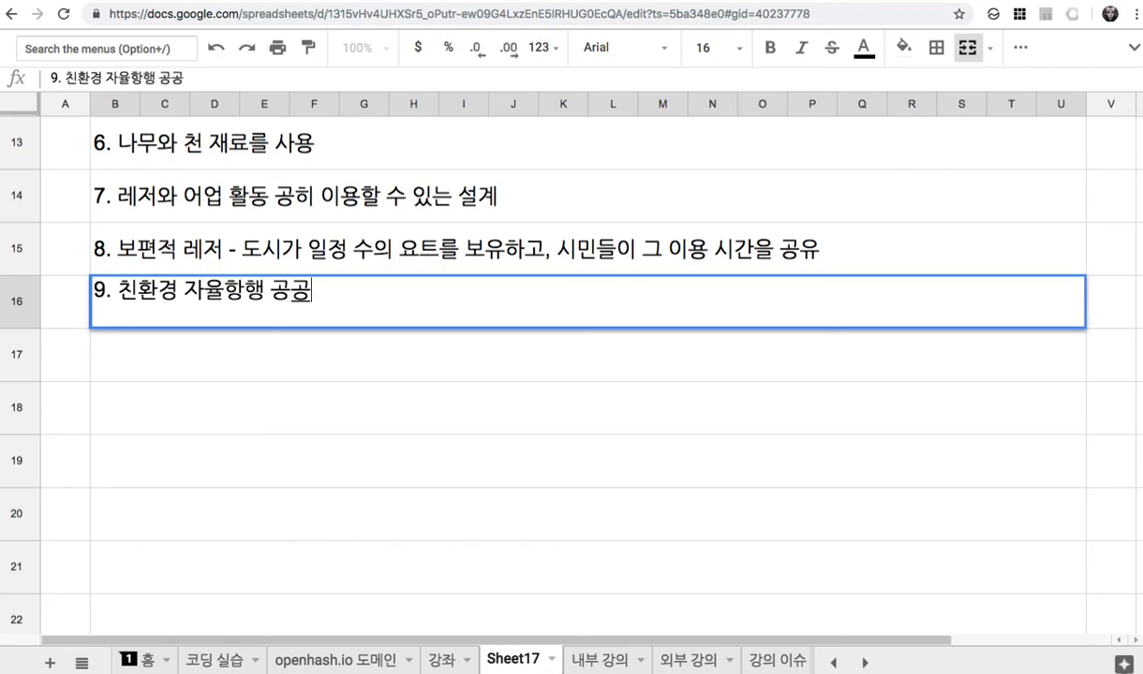
{"action": "type", "text": " 요트를 섥"}
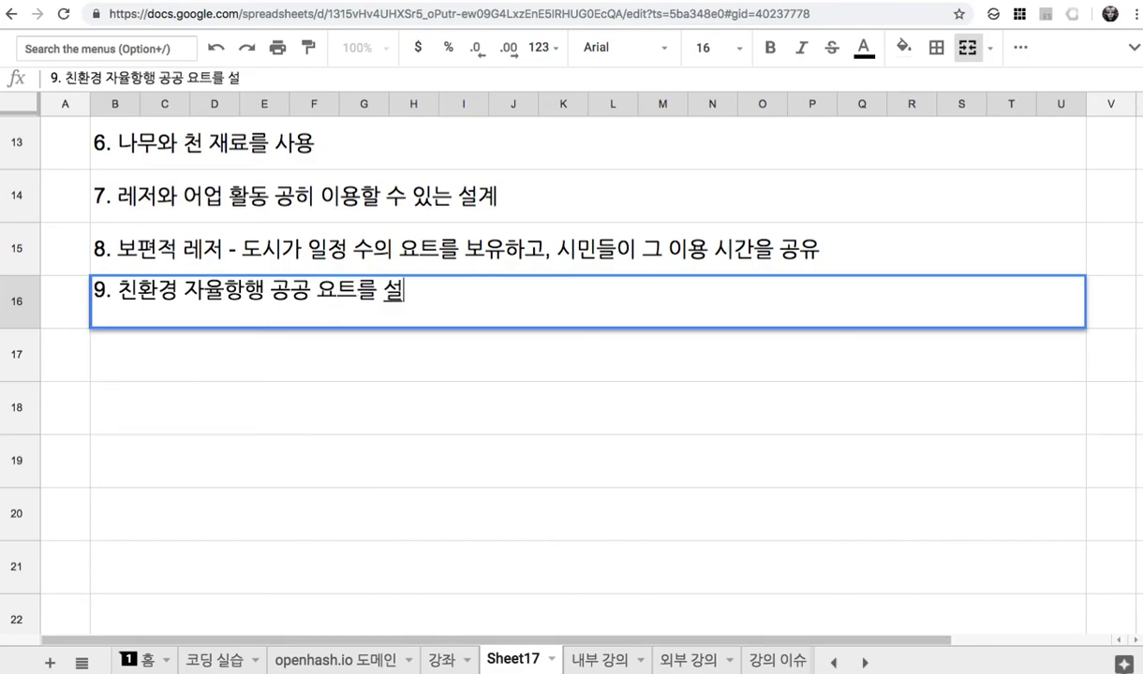
{"action": "type", "text": "계, 생산,"}
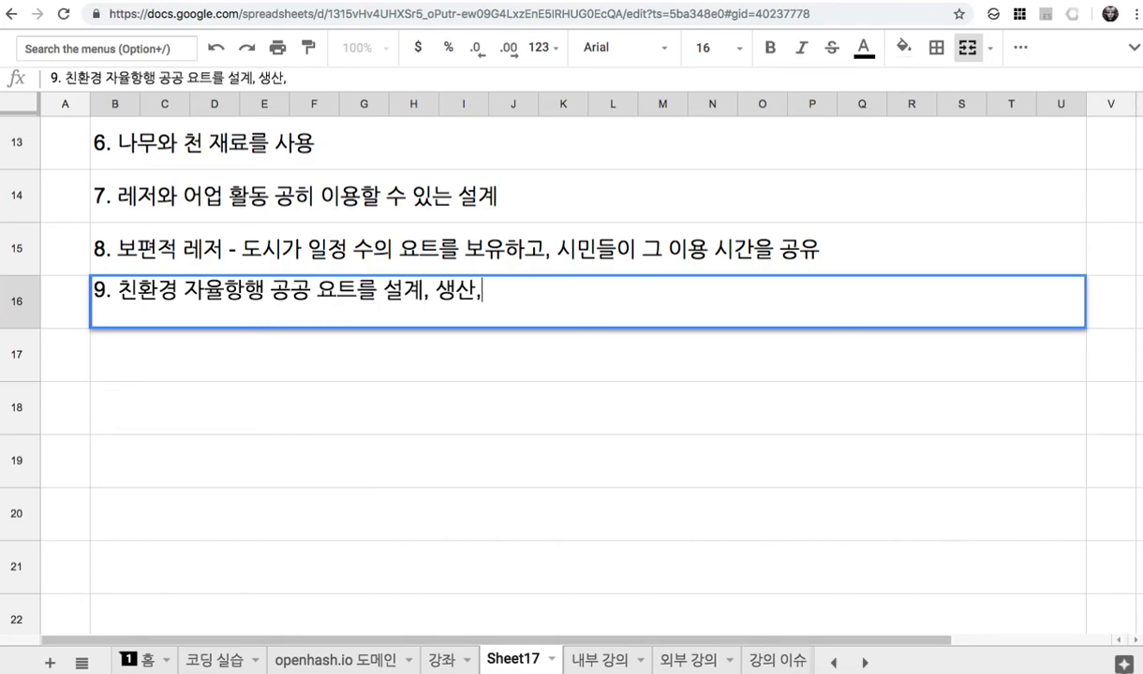
{"action": "type", "text": " 과ㄴ리"}
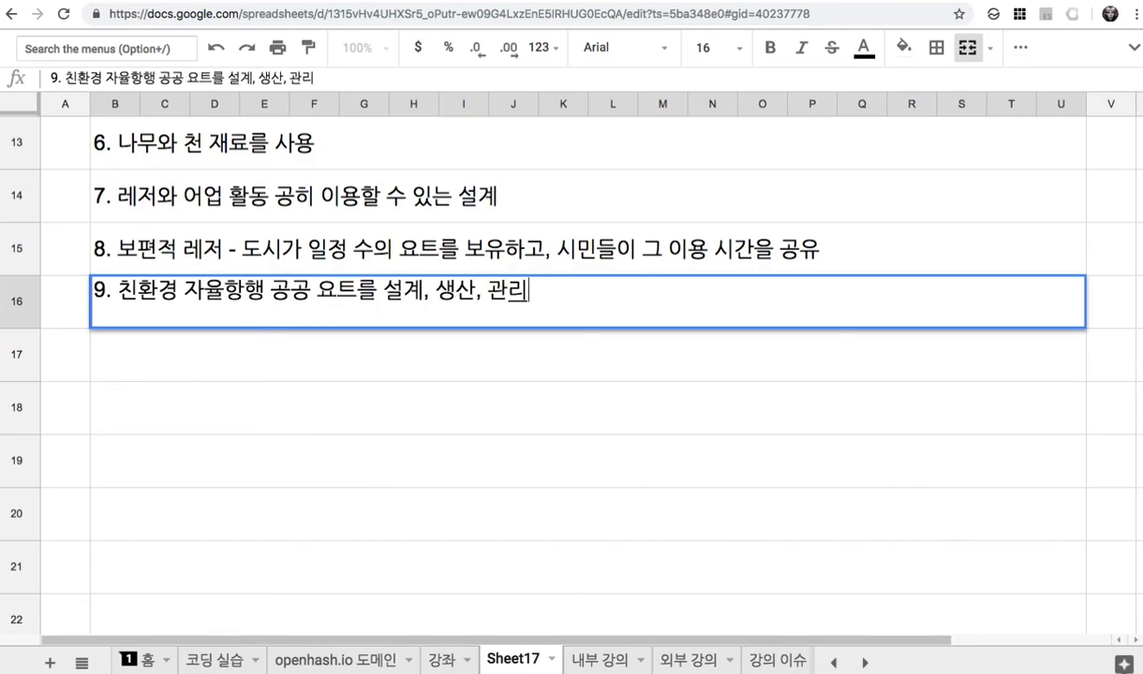
Append "=> 이 과정을 시스템으로 구현(코딩)" to the row 16 text and commit the cell
{"action": "type", "text": " => 이 과정"}
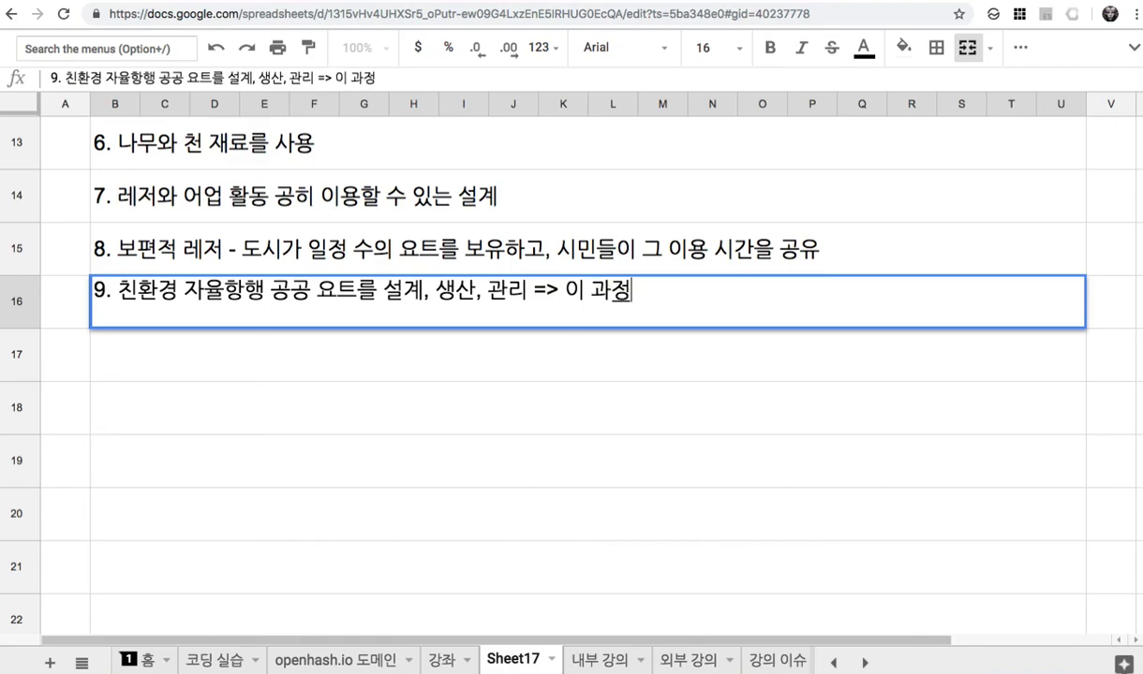
{"action": "type", "text": "을 시스템으로"}
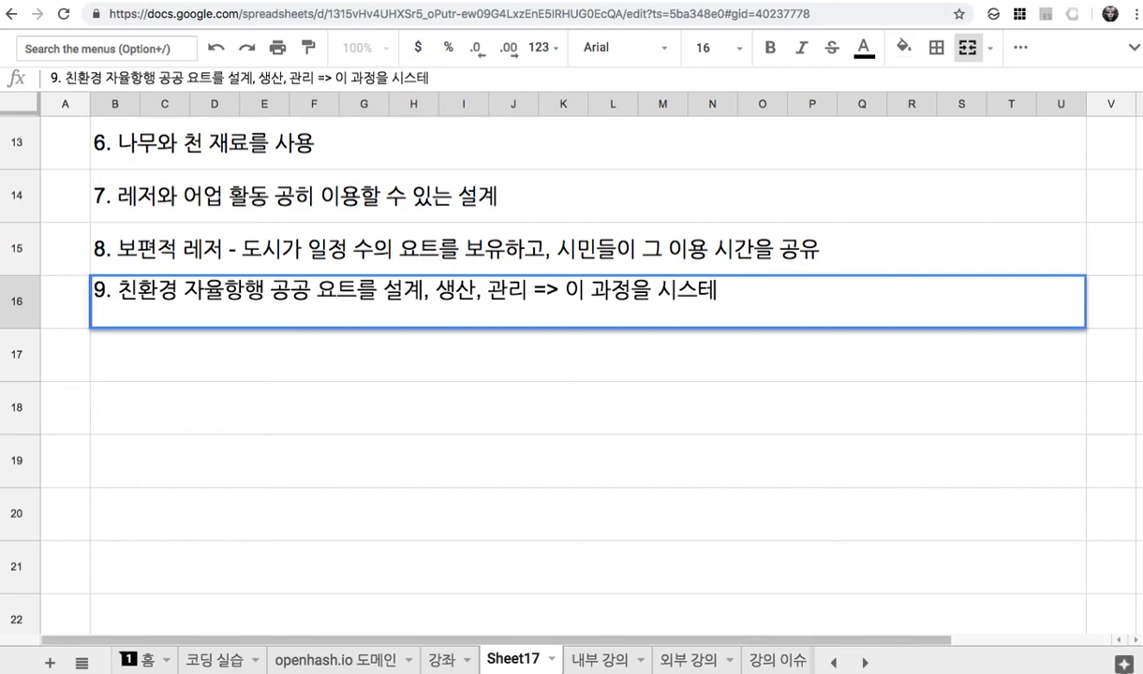
{"action": "type", "text": " 구현"}
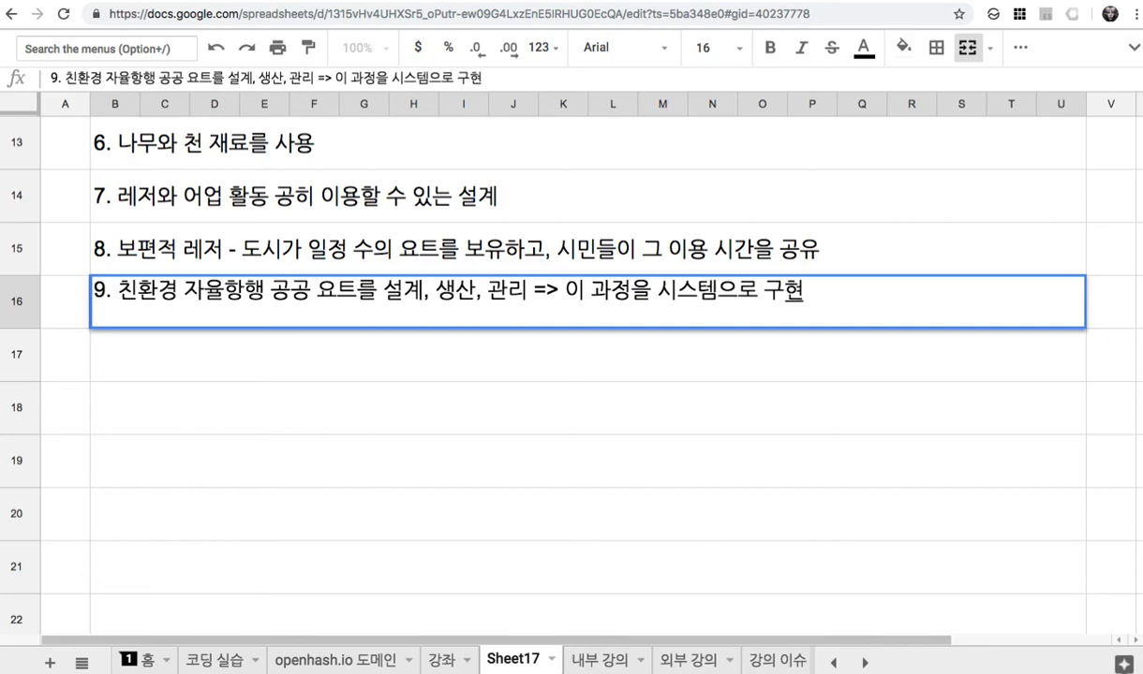
{"action": "type", "text": "(코딩)"}
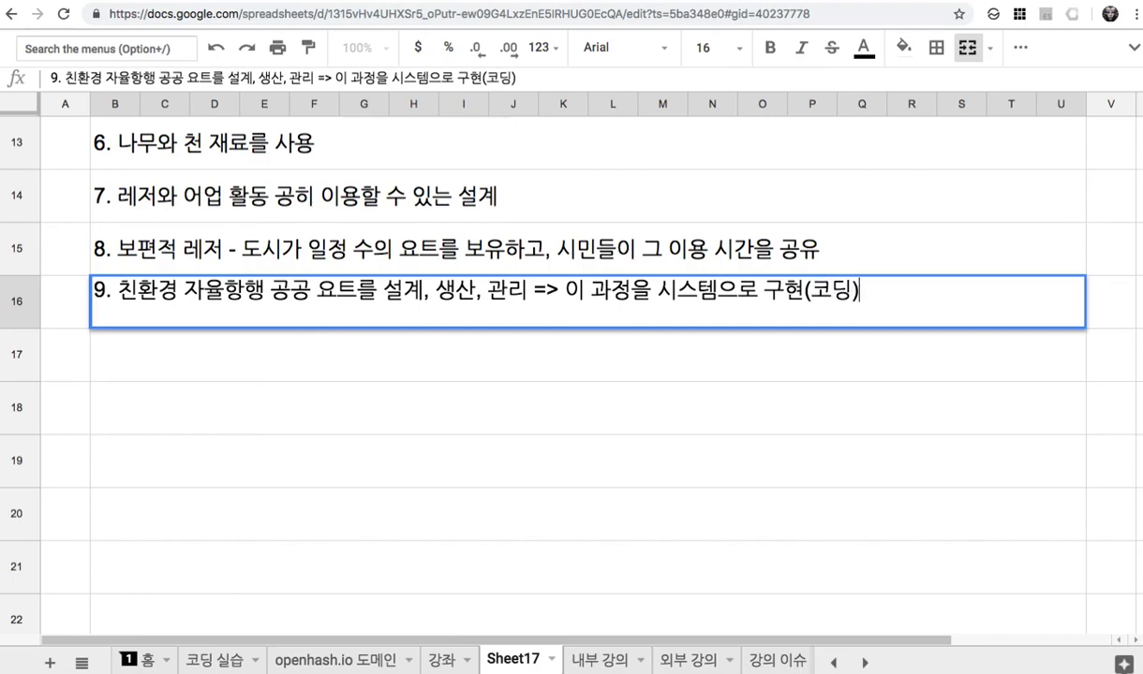
{"action": "key", "text": "Return"}
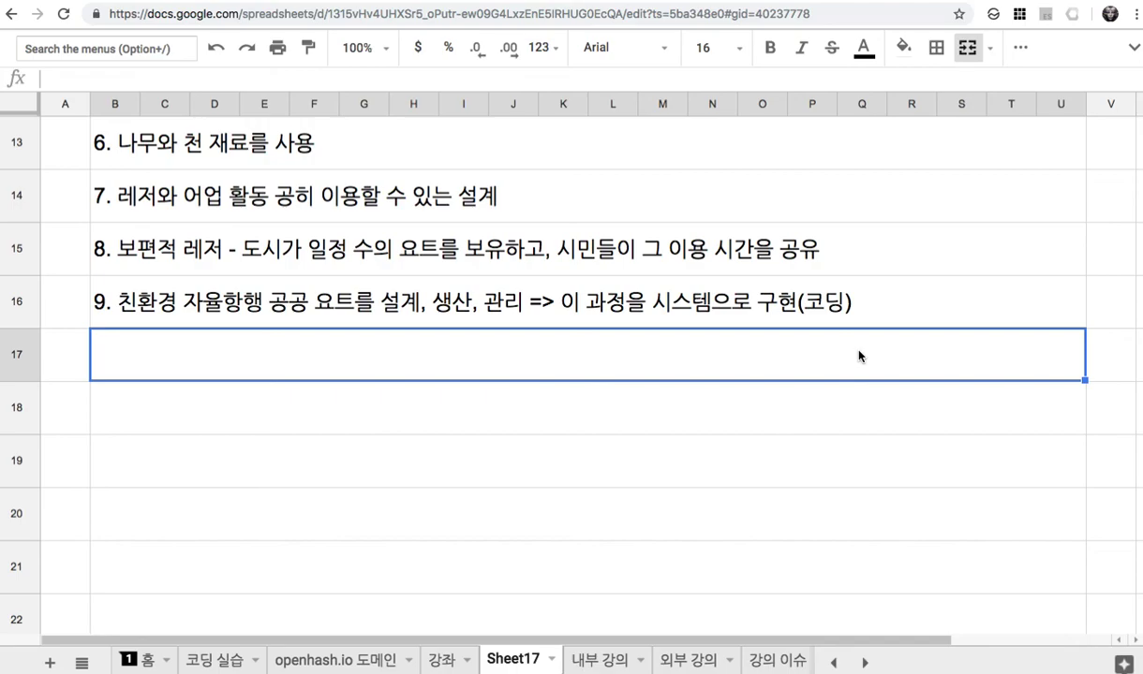
Go back over the outline to its heading and select the title cell in row 2
{"action": "scroll", "coordinate": [859, 356], "scroll_direction": "up", "scroll_amount": 5}
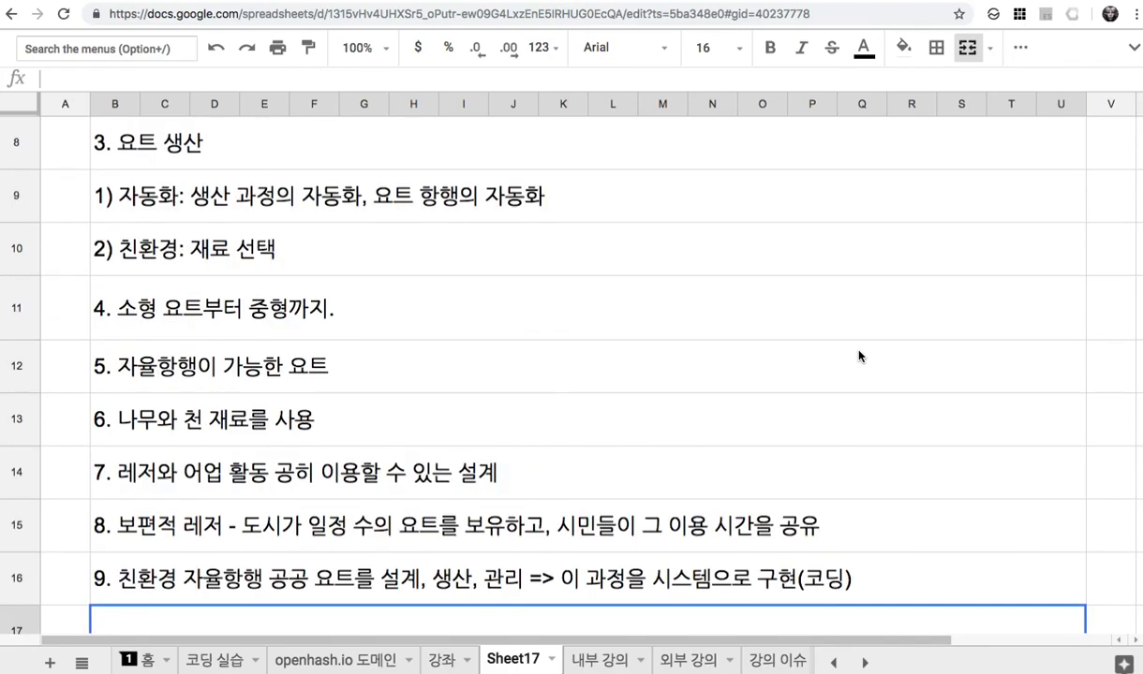
{"action": "scroll", "coordinate": [859, 356], "scroll_direction": "up", "scroll_amount": 3}
{"action": "left_click", "coordinate": [737, 223]}
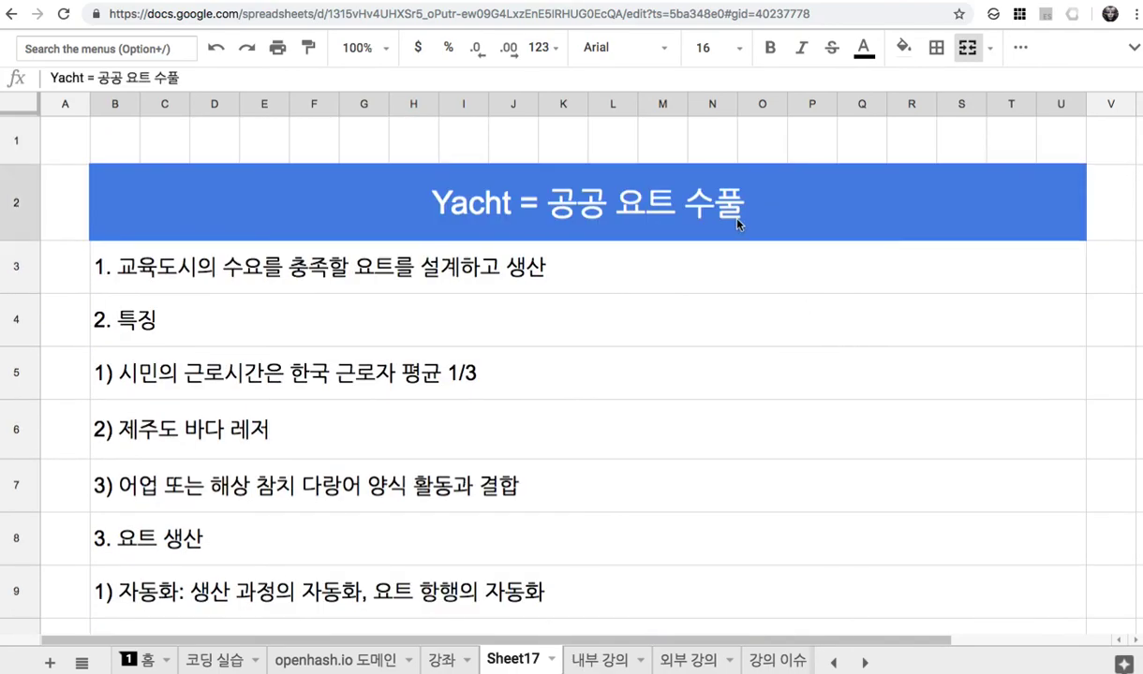